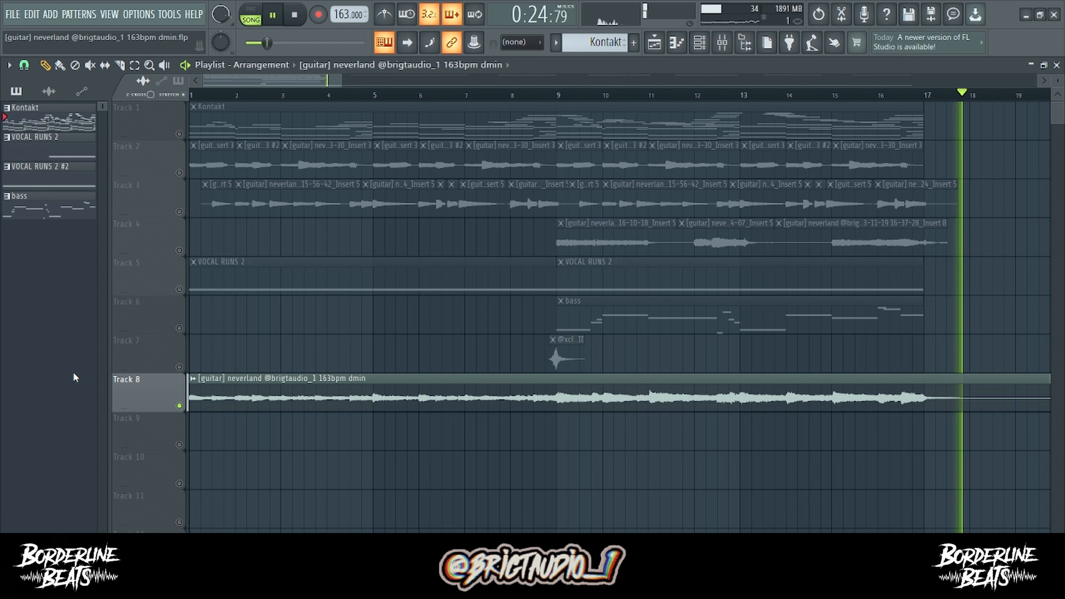
# Step: Stop the arrangement and play the Kontakt pattern from its start in the piano roll, following its opening seven bars
pyautogui.press('space')
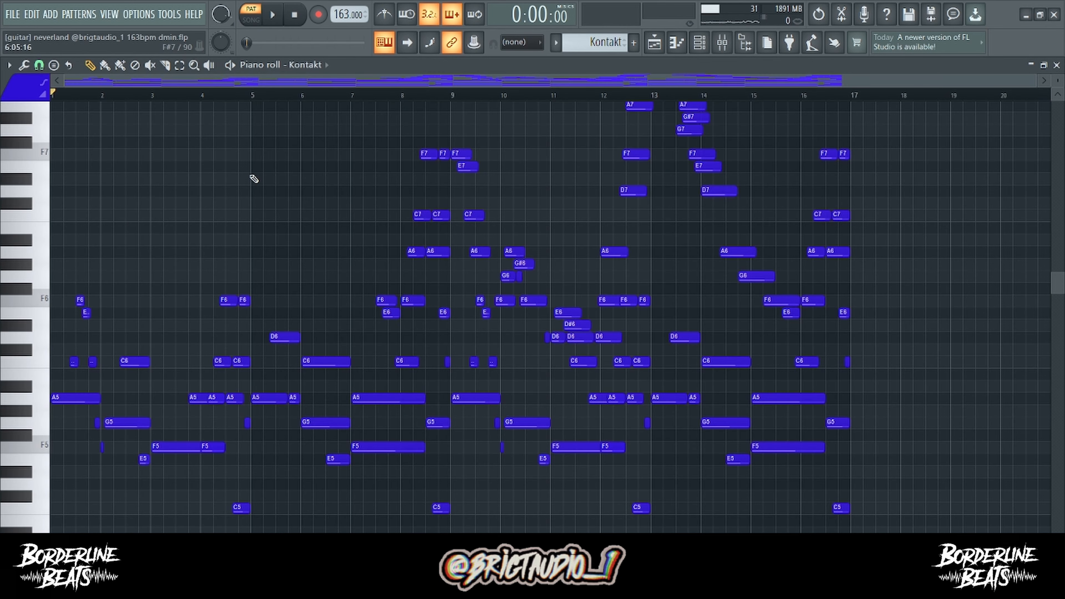
pyautogui.scroll(-4, 254, 179)
pyautogui.scroll(4, 64, 243)
pyautogui.press('space')
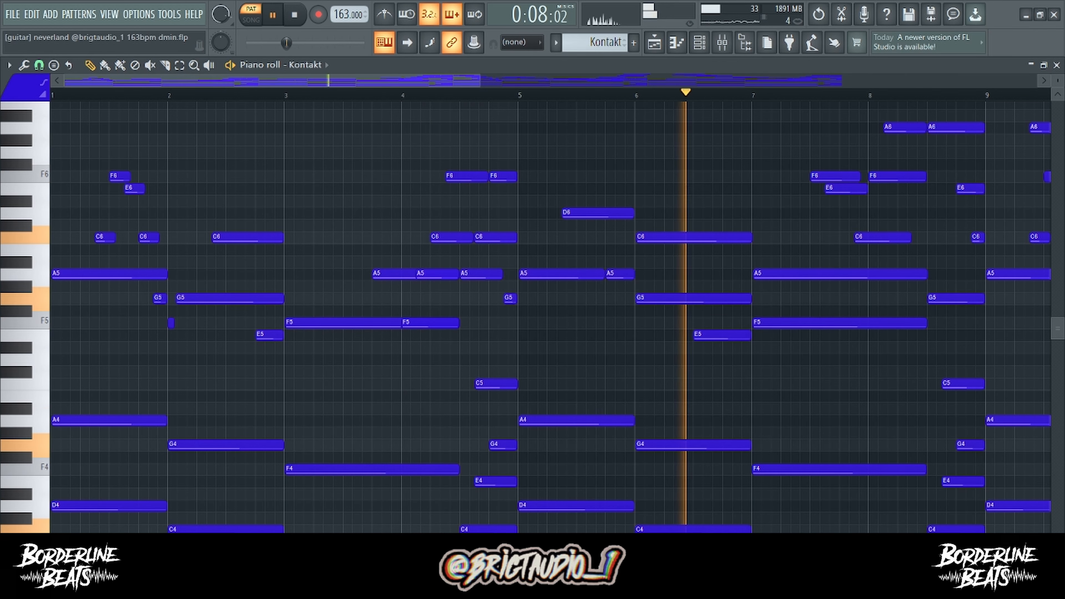
pyautogui.scroll(4, 948, 444)
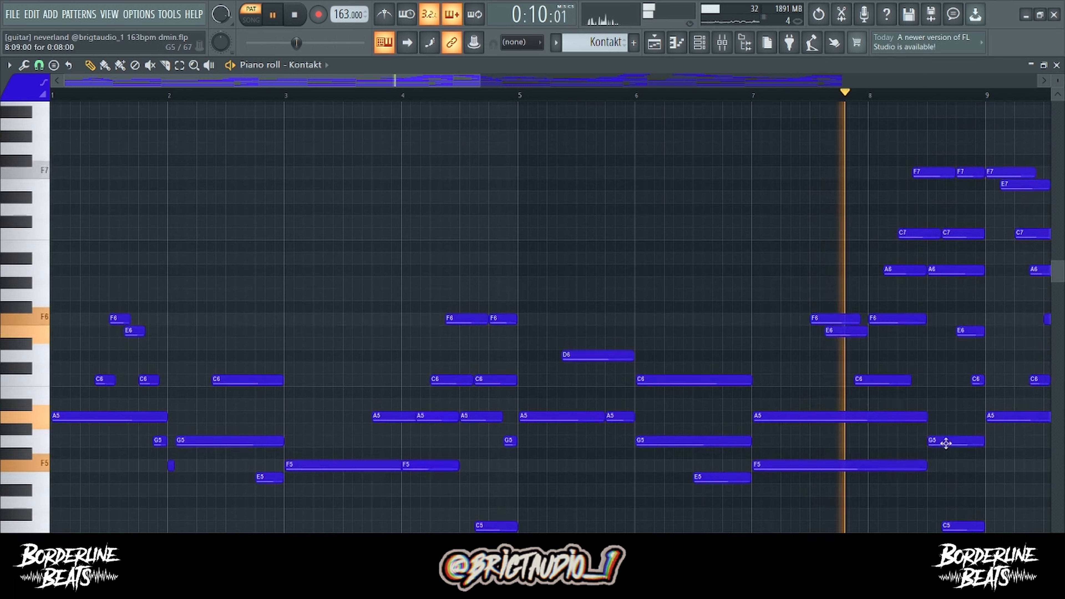
pyautogui.press('space')
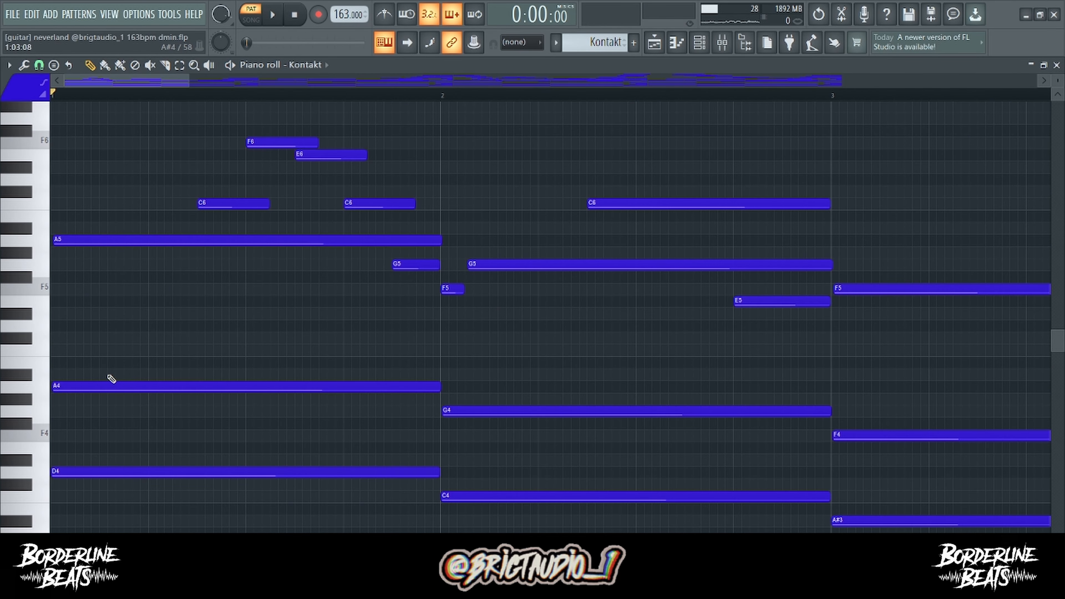
# Step: Try an F4 note between the D4 and A4 notes of the first bar, and delete it again
pyautogui.moveTo(114, 215)
pyautogui.keyDown('ctrl'); pyautogui.mouseDown()
pyautogui.moveTo(101, 400)
pyautogui.moveTo(132, 222)
pyautogui.mouseUp(); pyautogui.keyUp('ctrl')
pyautogui.scroll(3, 111, 410)
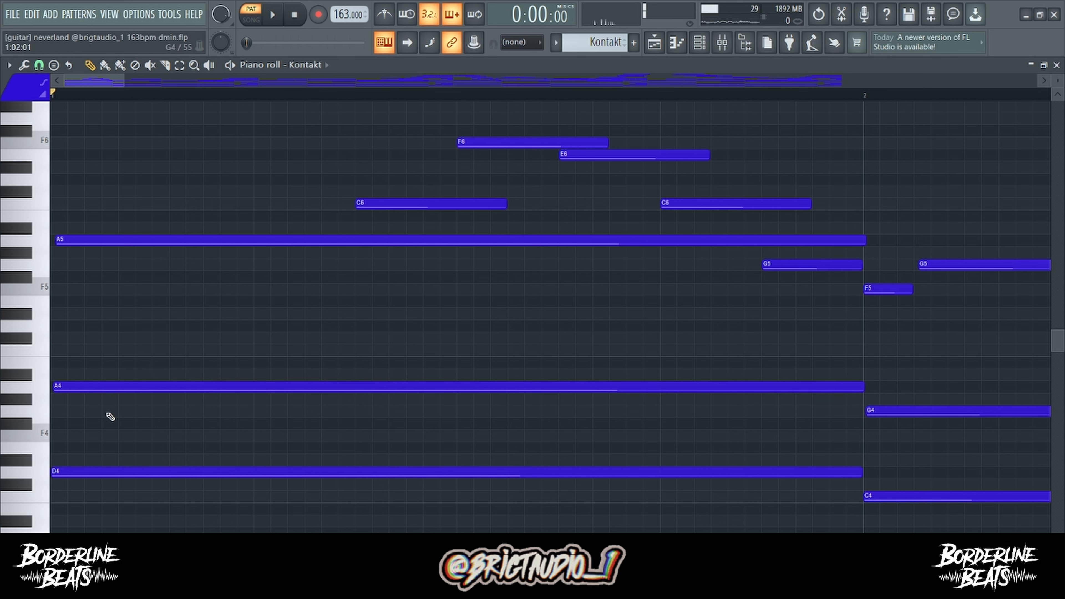
pyautogui.click(70, 437)
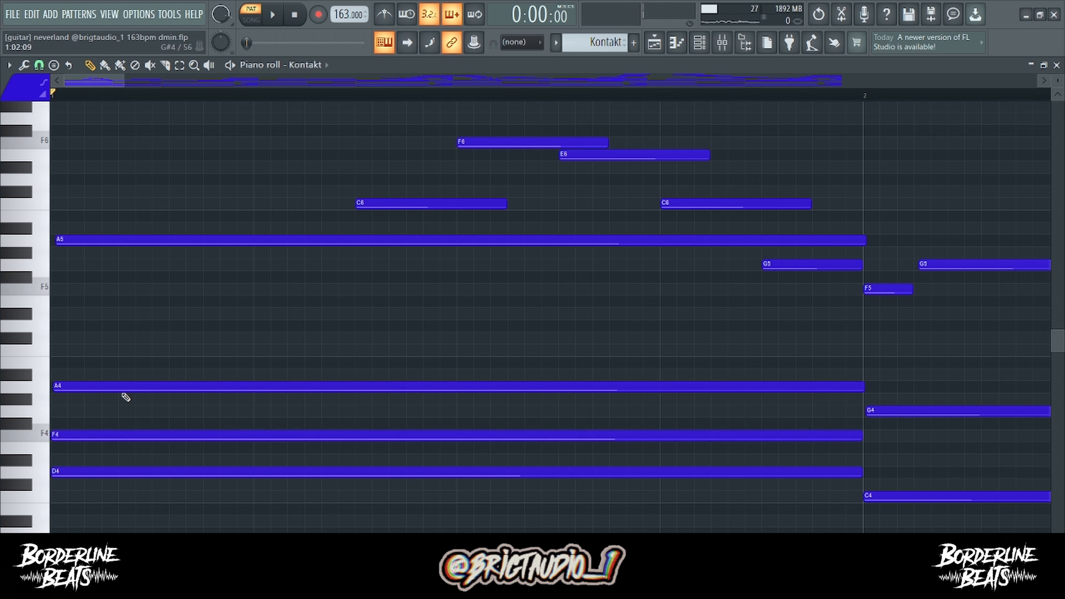
pyautogui.rightClick(74, 434)
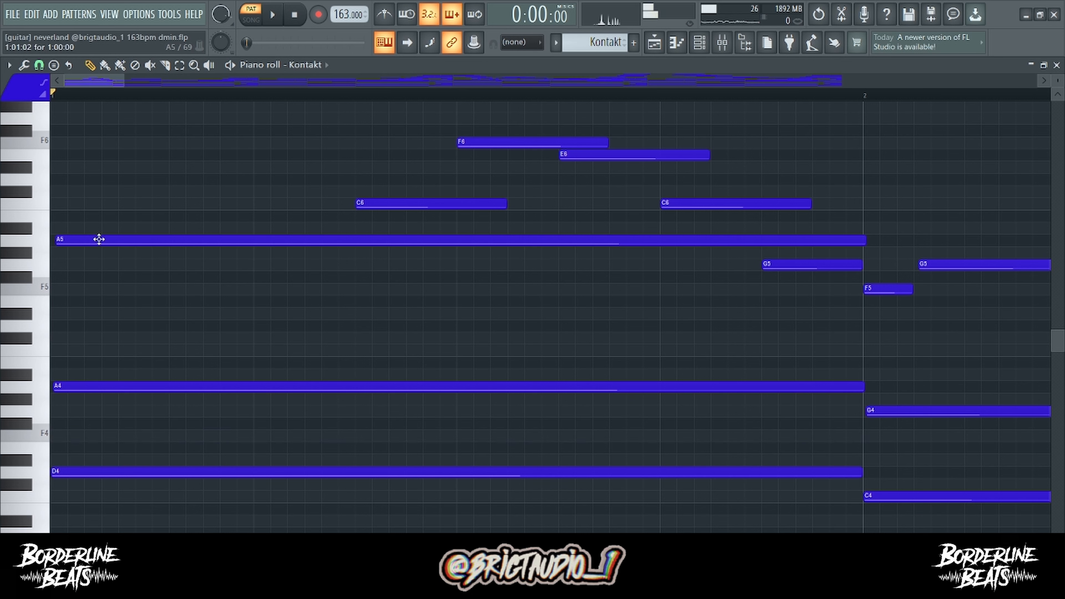
# Step: Play the opening bar with its D4 and A4 chord notes, and stop playback
pyautogui.press('space')
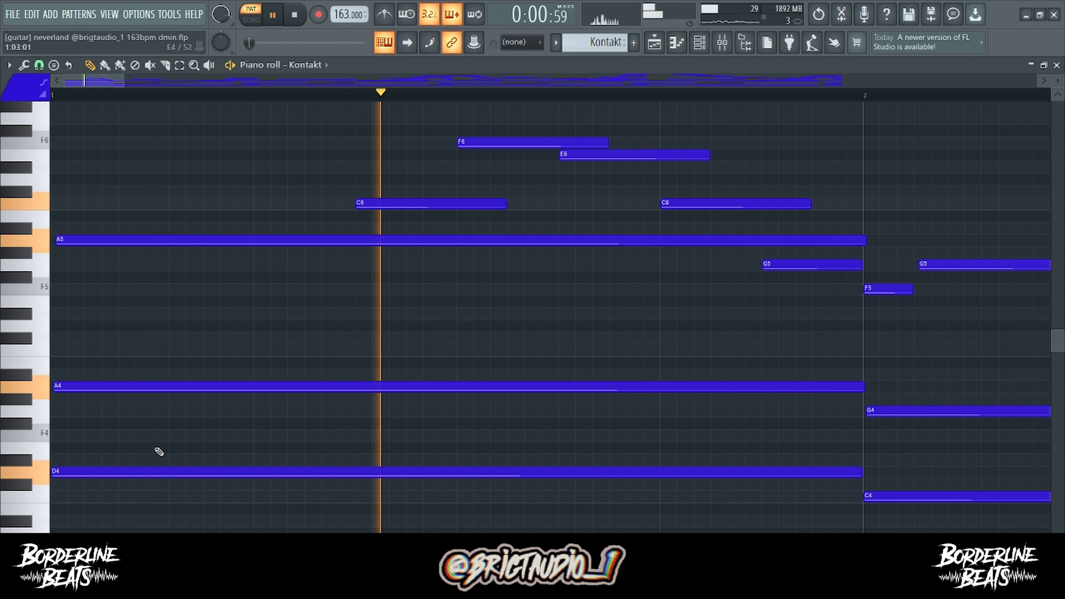
pyautogui.press('space')
pyautogui.scroll(-1, 291, 402)
pyautogui.scroll(-2, 291, 402)
pyautogui.scroll(1, 439, 385)
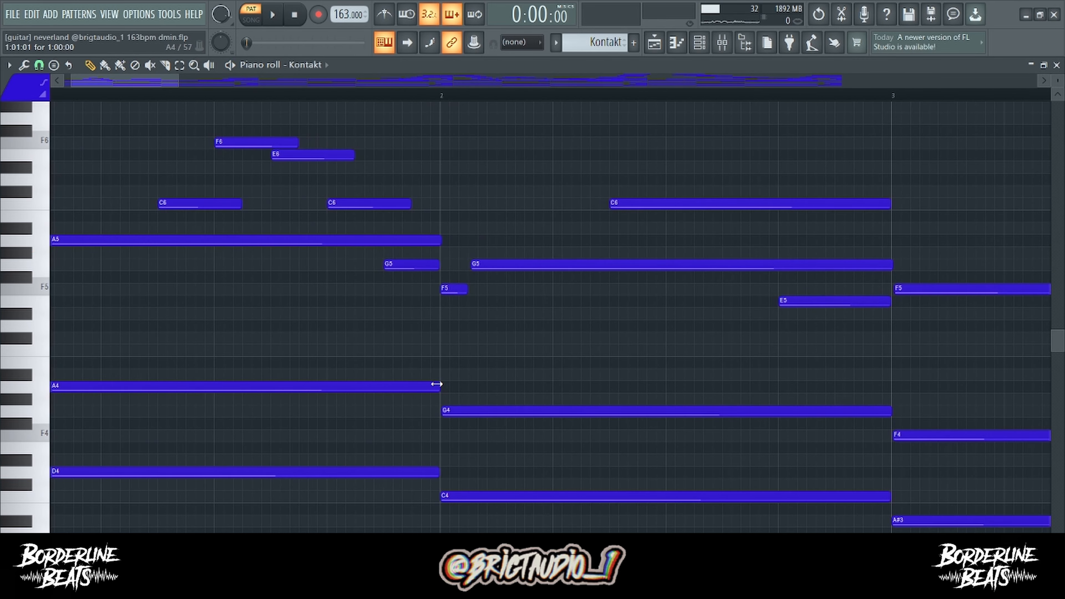
# Step: Examine the low chord notes across the whole pattern, highlighting the A#3 note in bar 3
pyautogui.moveTo(477, 525); pyautogui.dragTo(514, 275)
pyautogui.moveTo(950, 528); pyautogui.dragTo(967, 275)
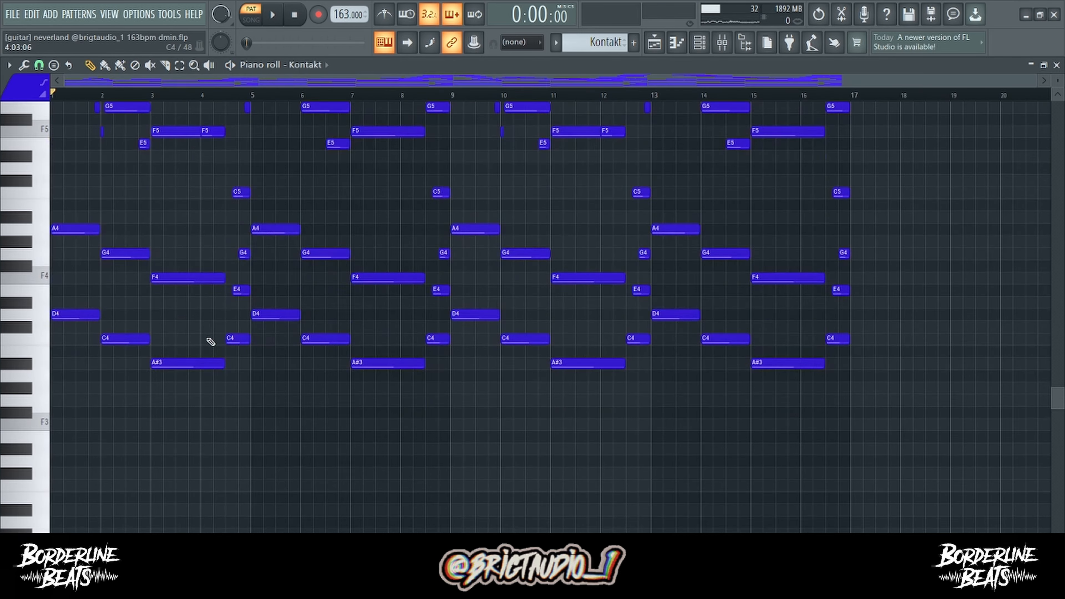
pyautogui.scroll(2, 209, 341)
pyautogui.scroll(2, 45, 336)
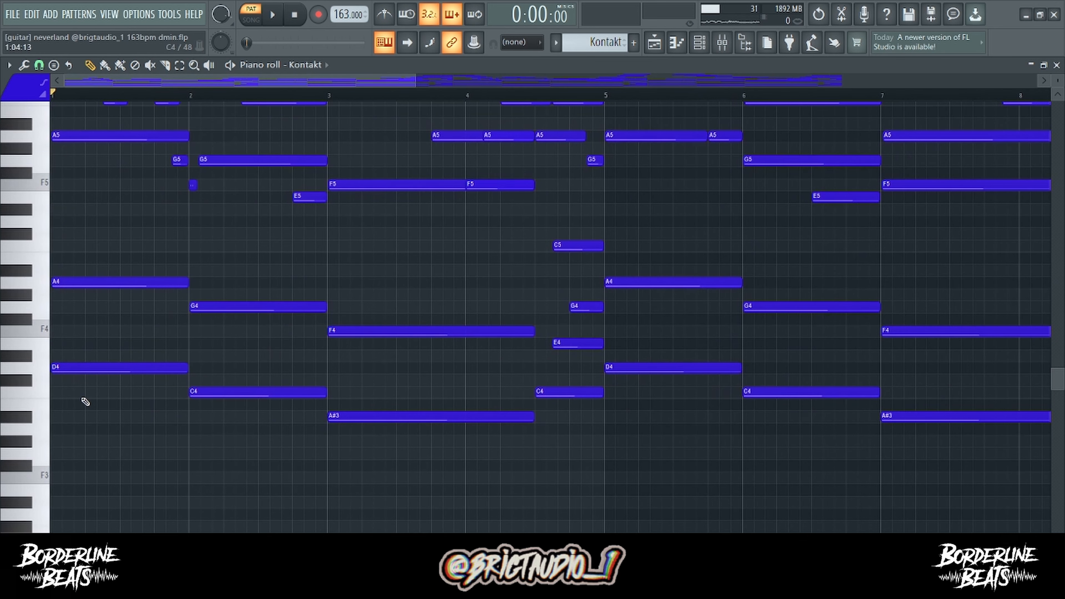
pyautogui.moveTo(92, 345); pyautogui.dragTo(124, 394)
pyautogui.moveTo(237, 373); pyautogui.dragTo(374, 448)
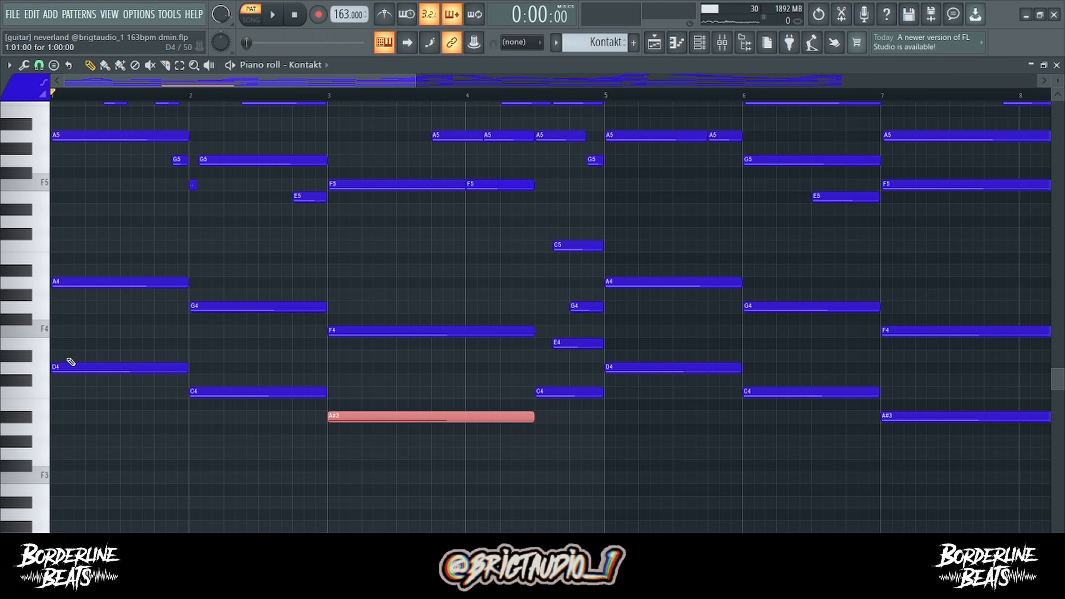
# Step: Play the melody over the first two bars and stop playback
pyautogui.moveTo(187, 196); pyautogui.dragTo(93, 159)
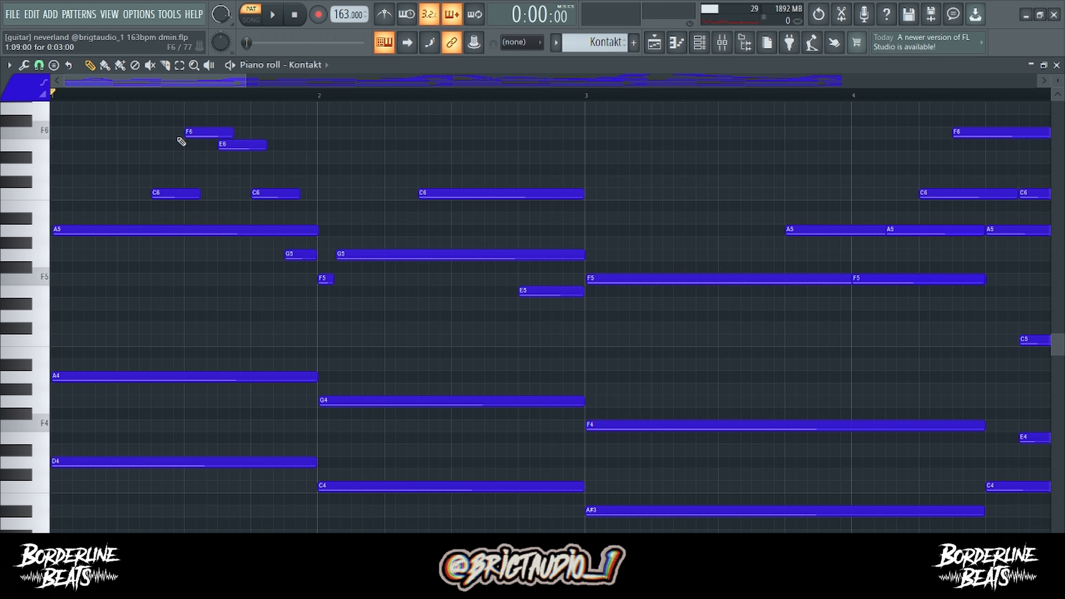
pyautogui.press('space')
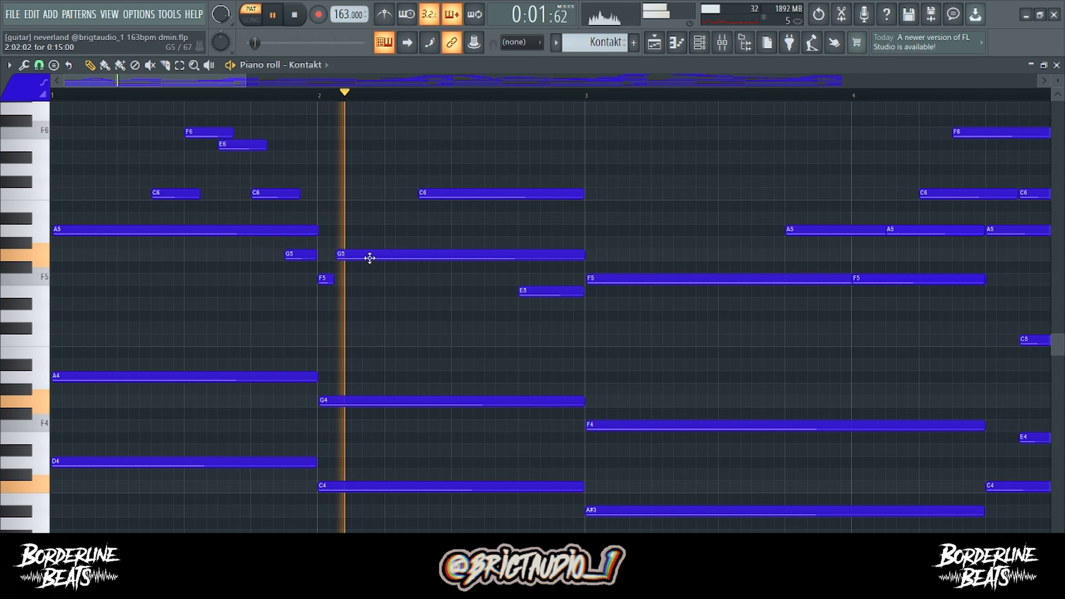
pyautogui.press('space')
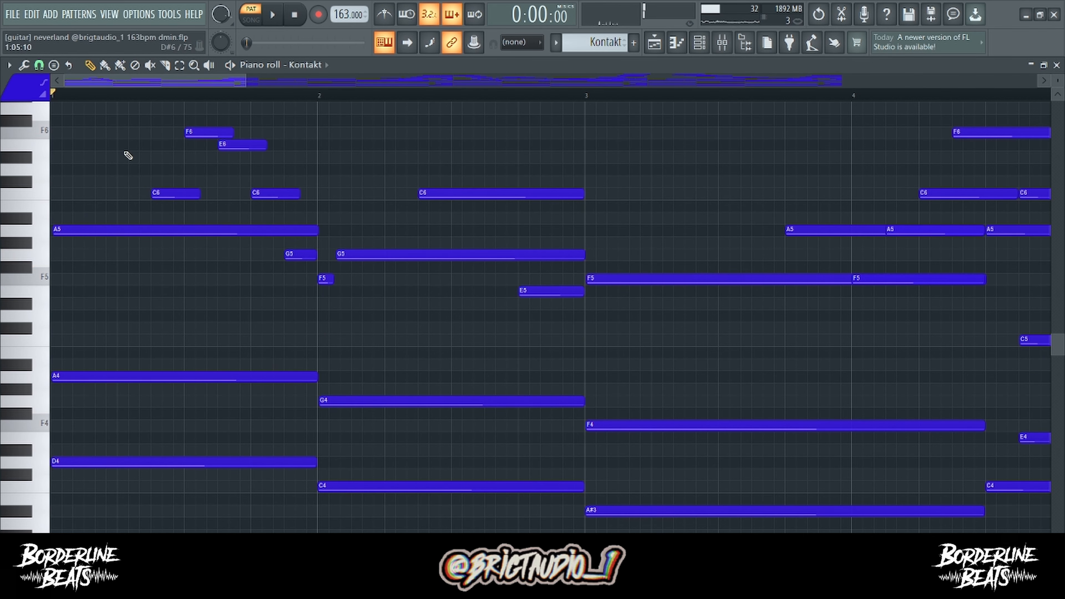
# Step: Highlight the C4, E4 and G4 notes at the end of bar 4 to examine the chord, and clear the selection
pyautogui.scroll(-5, 319, 228)
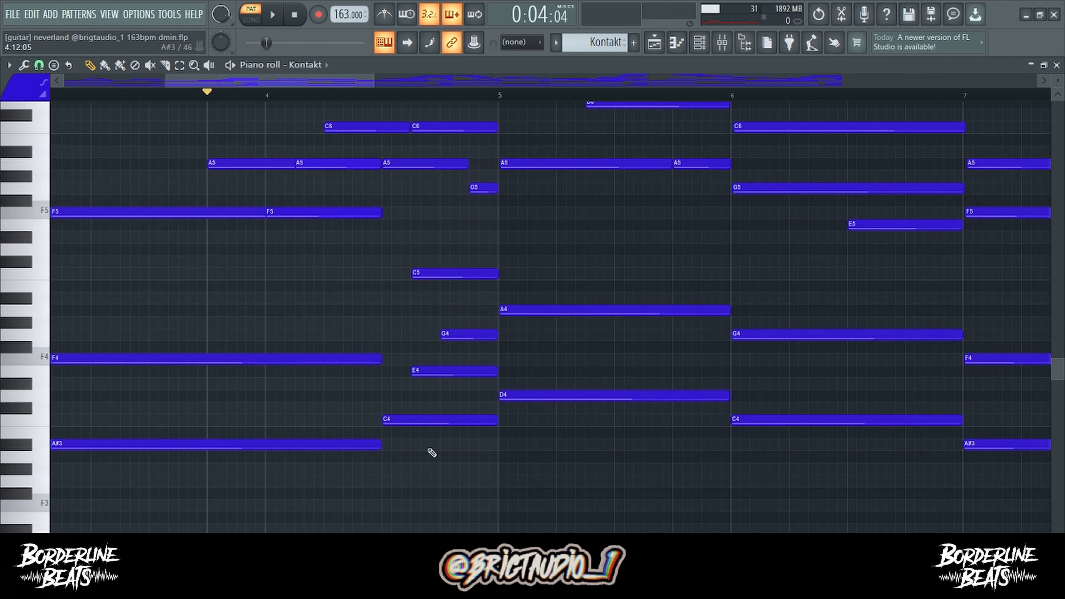
pyautogui.moveTo(410, 448); pyautogui.dragTo(498, 311)
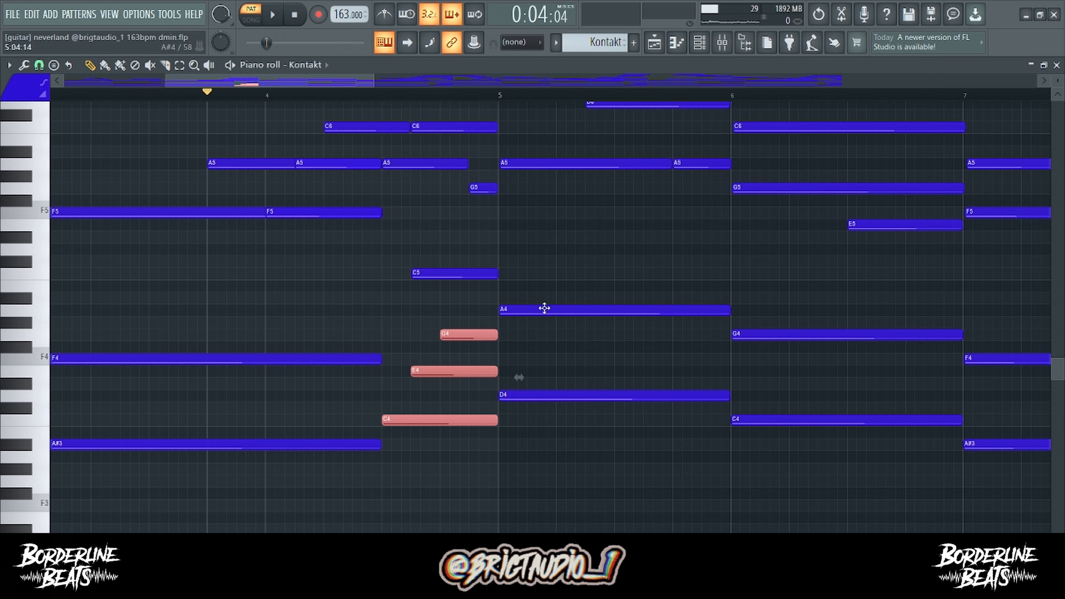
pyautogui.scroll(5, 421, 333)
pyautogui.moveTo(315, 439); pyautogui.dragTo(308, 462)
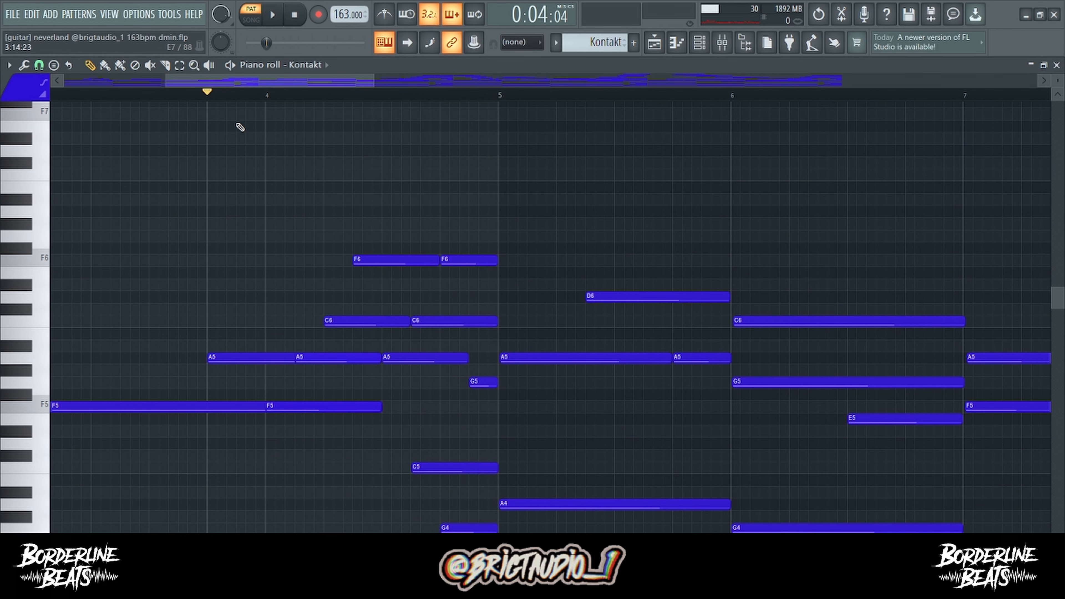
# Step: Play the melody from the end of bar 3 through bar 5 and stop playback
pyautogui.press('space')
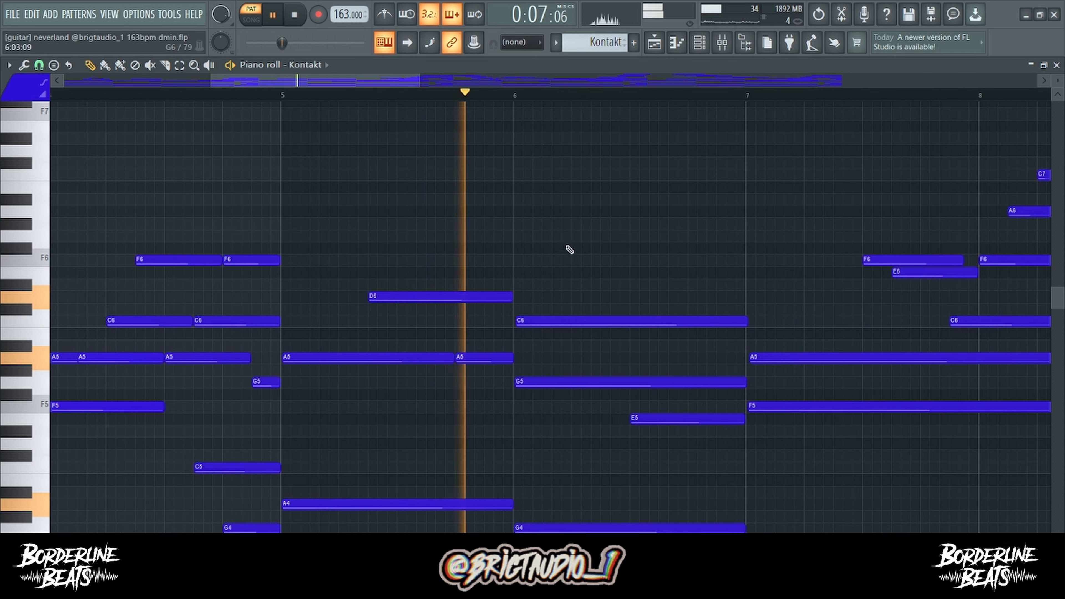
pyautogui.press('space')
pyautogui.moveTo(334, 79); pyautogui.dragTo(366, 79)
pyautogui.scroll(-1, 473, 208)
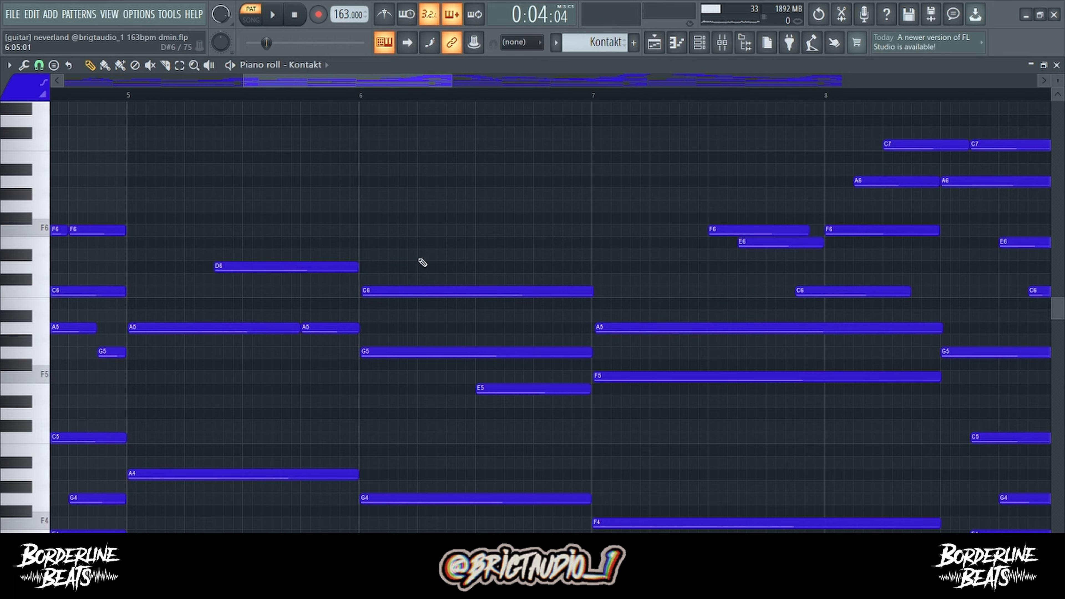
# Step: Examine the notes of bars 5 to 8, and play the pattern from bar 5 through bar 6
pyautogui.scroll(-2, 480, 267)
pyautogui.scroll(-3, 483, 266)
pyautogui.scroll(-1, 409, 288)
pyautogui.scroll(3, 407, 287)
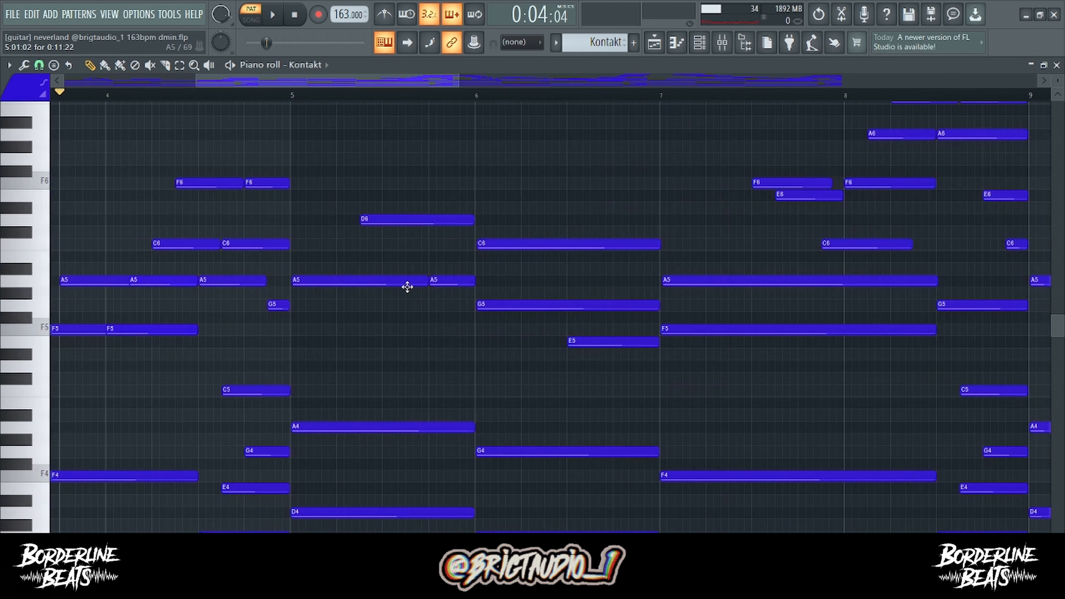
pyautogui.moveTo(517, 277); pyautogui.dragTo(515, 298)
pyautogui.scroll(-2, 686, 369)
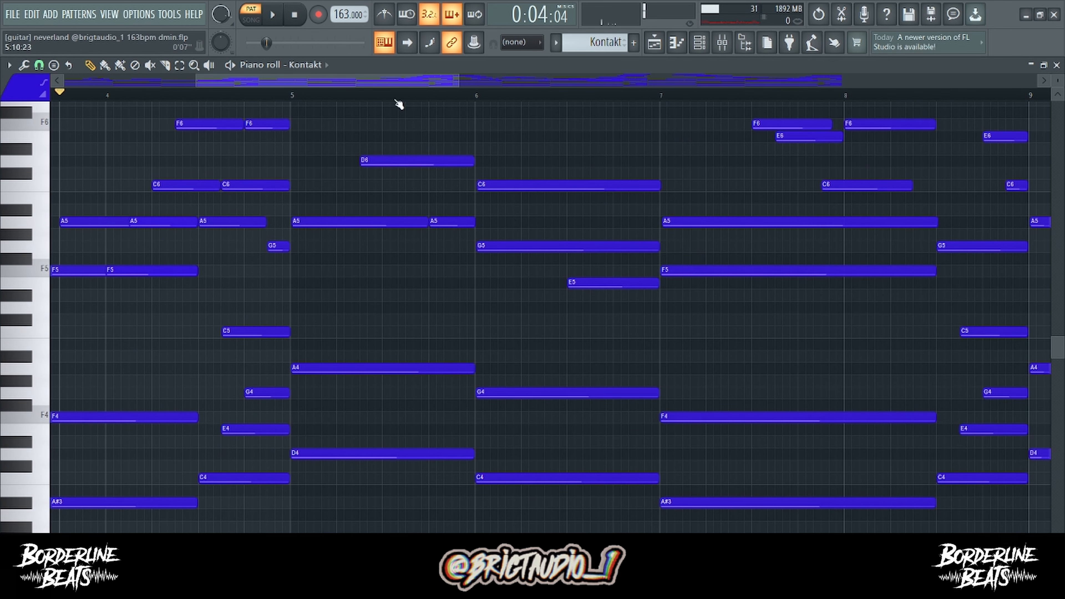
pyautogui.click(288, 94)
pyautogui.press('space')
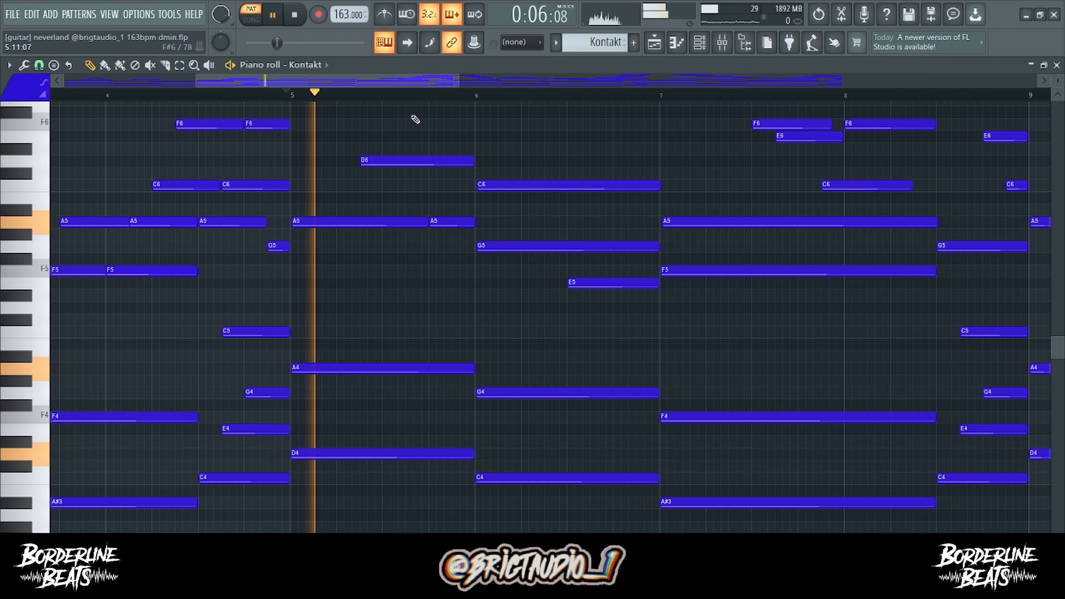
pyautogui.scroll(3, 419, 113)
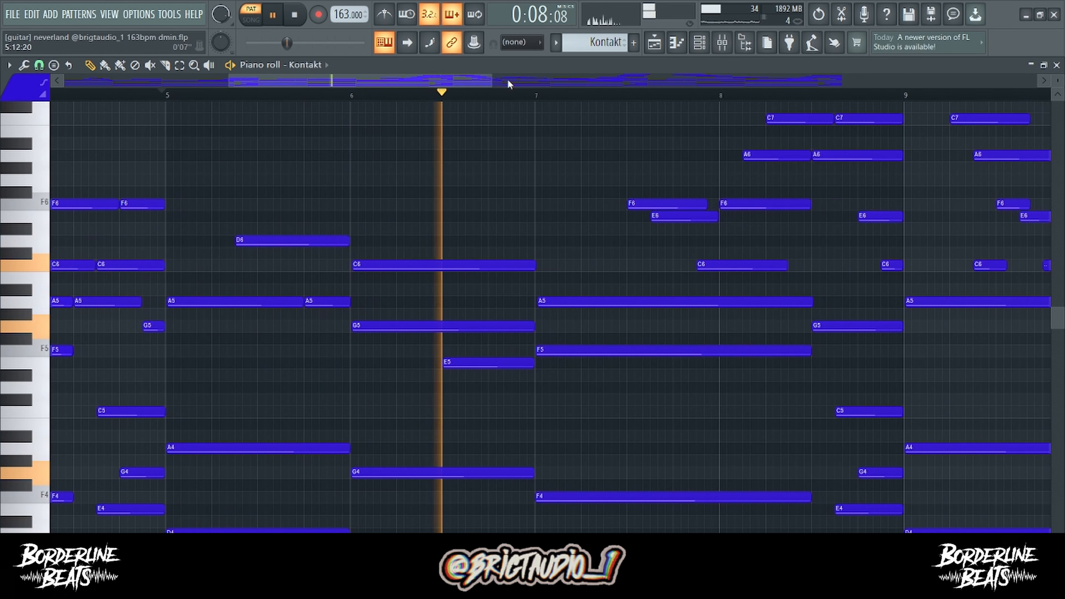
pyautogui.press('space')
# Step: Move the playback position to bar 7 and play up to bar 9, following the rising notes
pyautogui.scroll(2, 390, 391)
pyautogui.moveTo(381, 416); pyautogui.dragTo(425, 392)
pyautogui.moveTo(395, 79); pyautogui.dragTo(547, 80)
pyautogui.moveTo(547, 312); pyautogui.dragTo(598, 277)
pyautogui.click(309, 99)
pyautogui.press('space')
pyautogui.scroll(2, 709, 213)
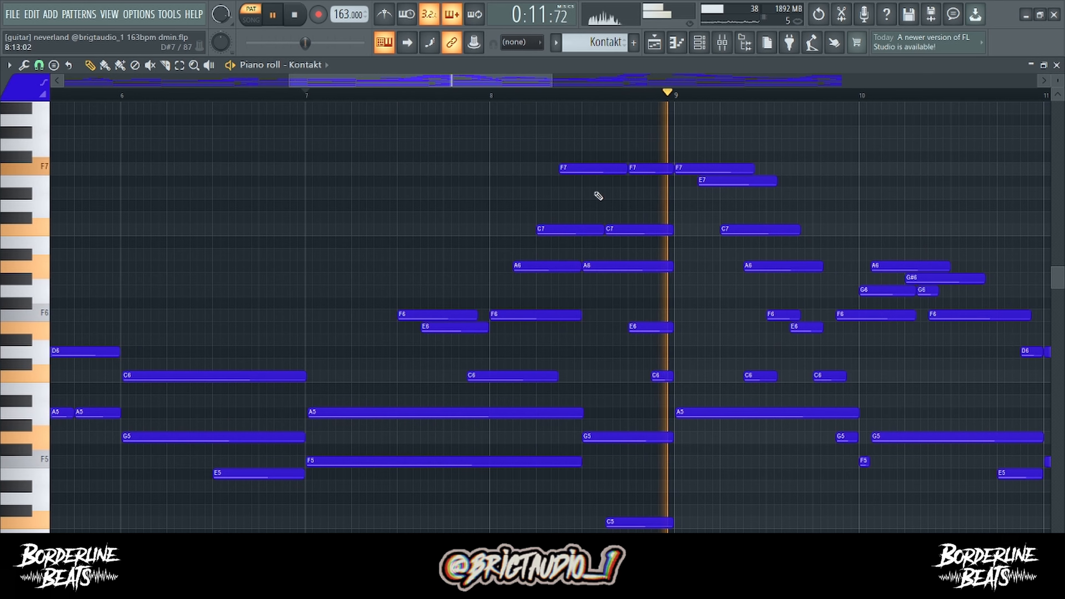
pyautogui.press('space')
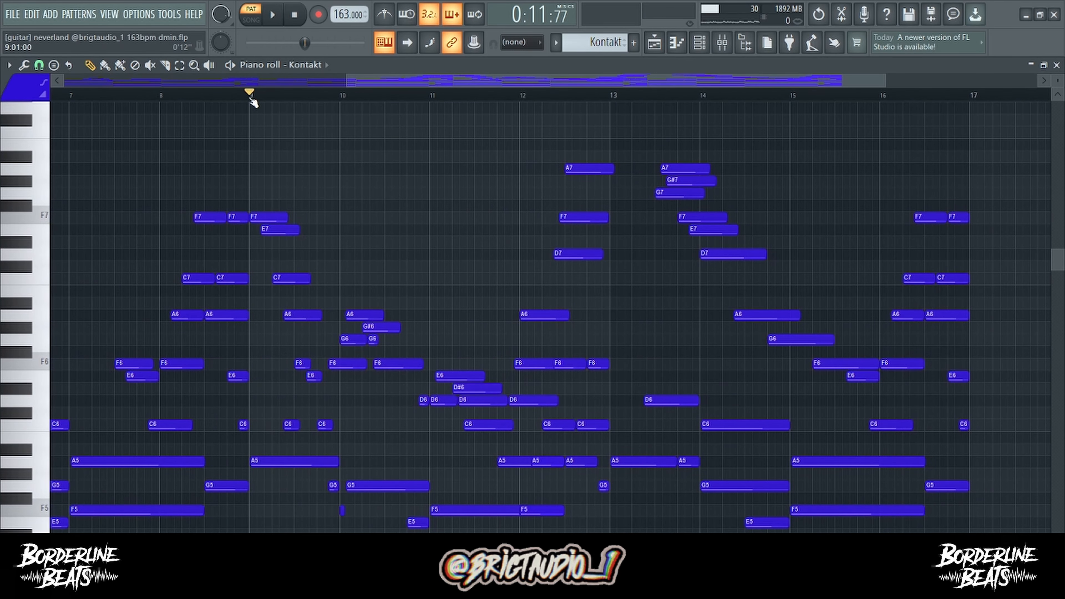
# Step: Play the second half of the pattern from bar 9 to bar 16, and stop playback
pyautogui.press('space')
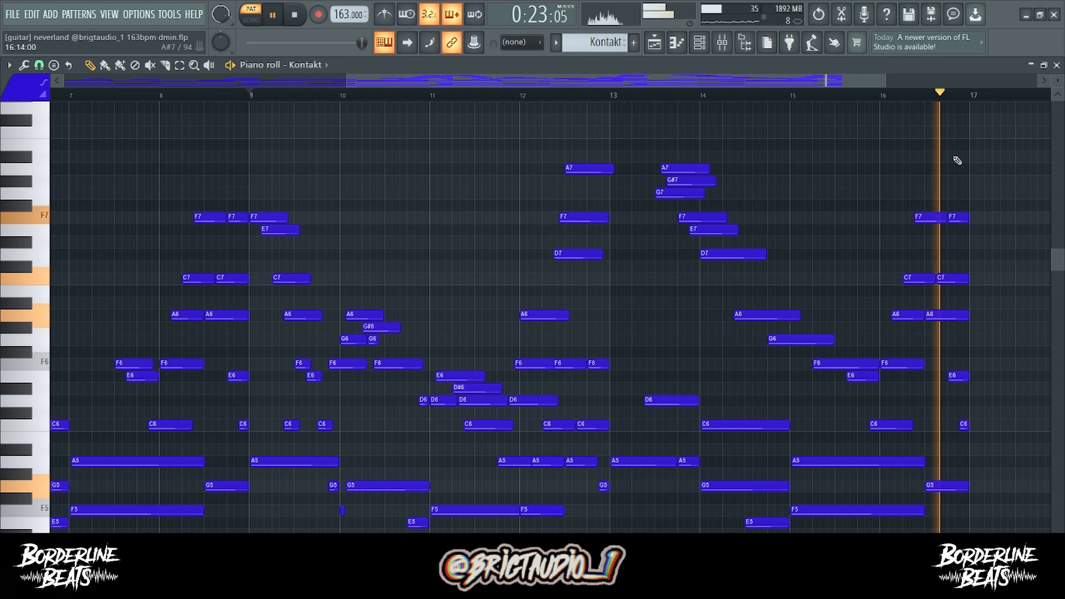
pyautogui.press('space')
pyautogui.scroll(3, 434, 100)
pyautogui.moveTo(468, 197); pyautogui.dragTo(484, 178)
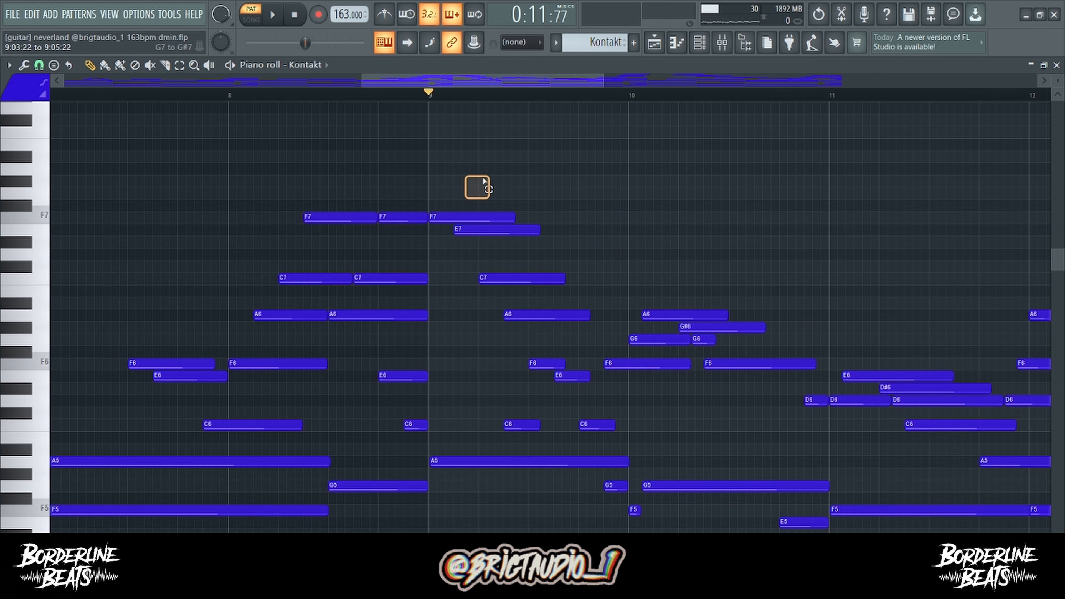
# Step: Replay the melody from the start of bar 9 and examine the notes around G#6 in bar 10
pyautogui.press('space')
pyautogui.moveTo(465, 80); pyautogui.dragTo(494, 85)
pyautogui.press('space')
pyautogui.scroll(3, 610, 300)
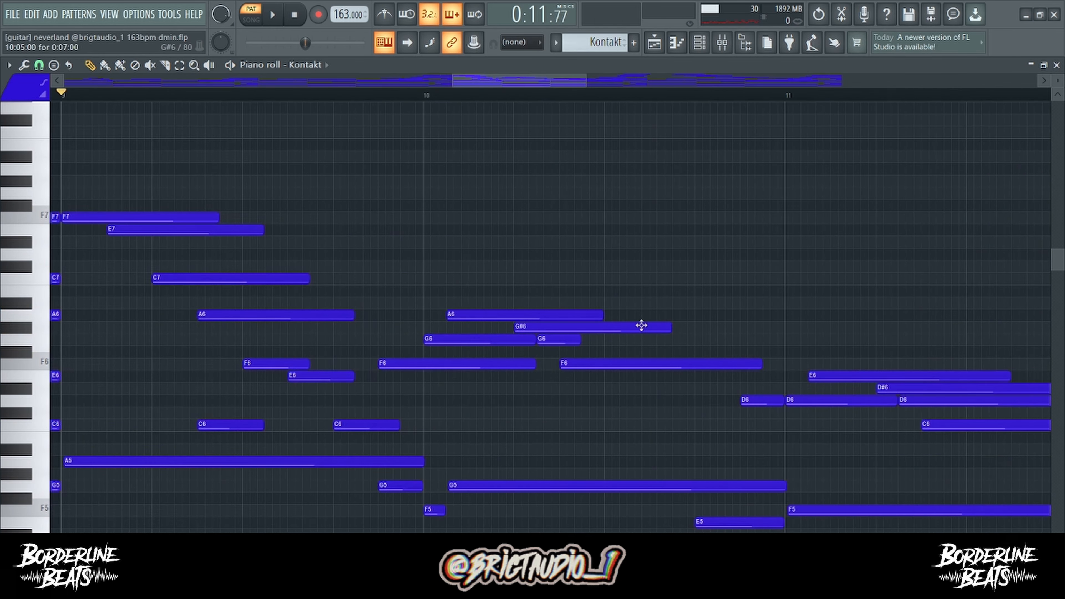
pyautogui.moveTo(592, 387)
pyautogui.mouseDown()
pyautogui.moveTo(560, 314)
pyautogui.moveTo(575, 411)
pyautogui.mouseUp()
# Step: Change the piano roll's scale highlighting root note to D
pyautogui.click(9, 65)
pyautogui.moveTo(36, 129)
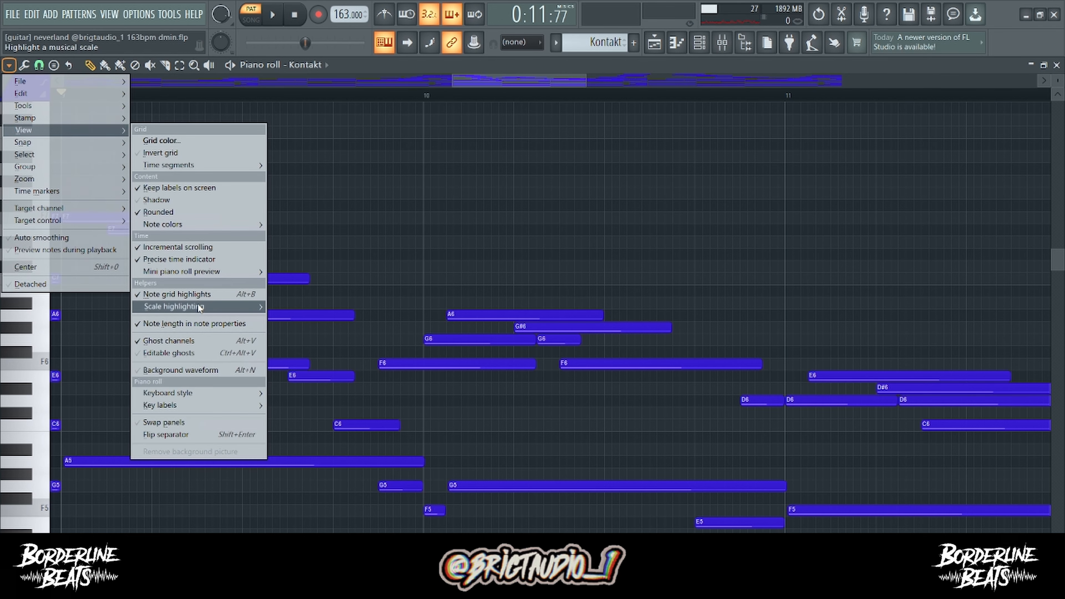
pyautogui.moveTo(198, 306)
pyautogui.click(286, 275)
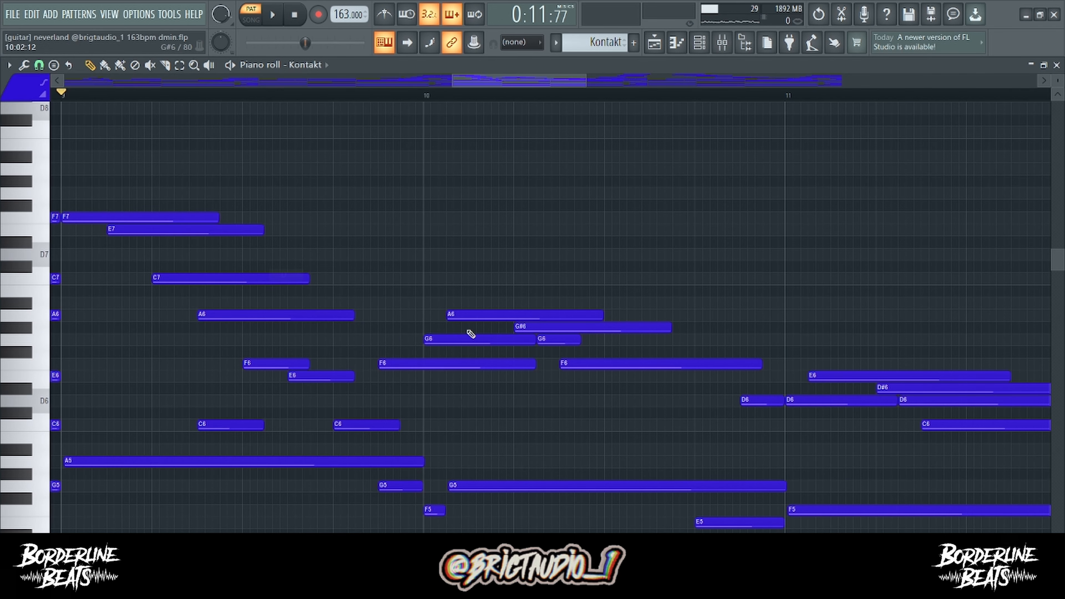
# Step: Examine the G#6 note in bar 10 and play the passage around it
pyautogui.click(673, 327)
pyautogui.hscroll(4, 502, 114)
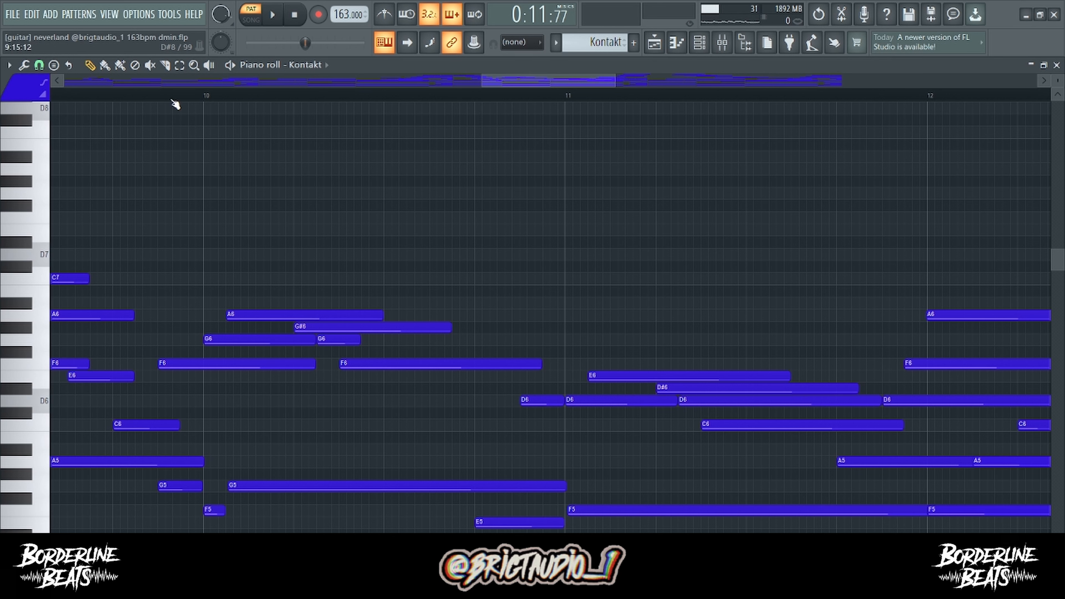
pyautogui.press('space')
pyautogui.press('space')
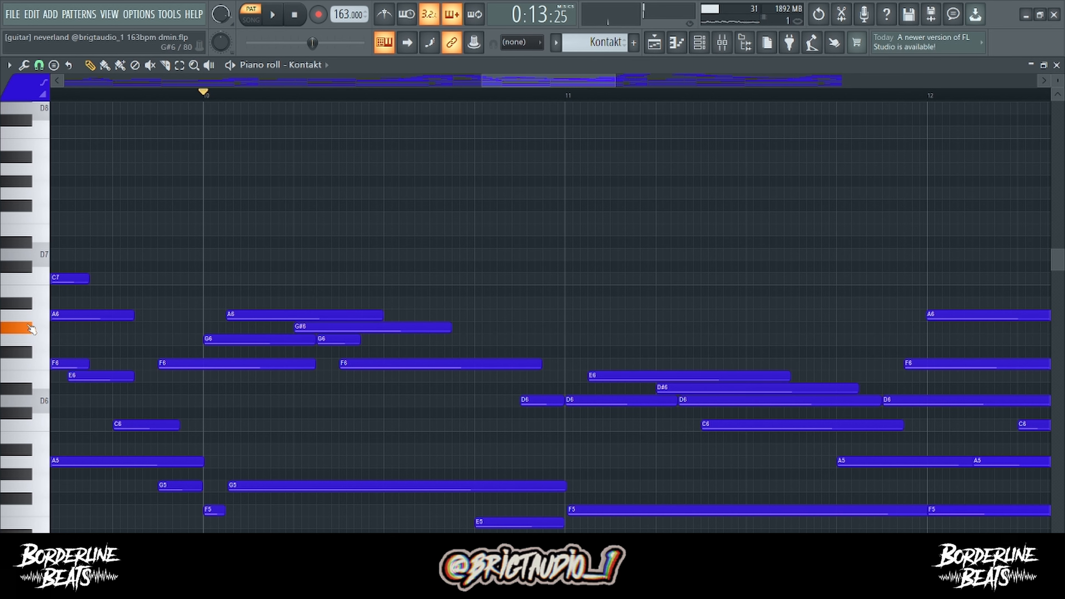
# Step: Play the passage from the start of bar 10 and examine the overlapping E6, D#6 and D6 notes in bar 11
pyautogui.hscroll(1, 535, 142)
pyautogui.scroll(-1, 533, 137)
pyautogui.scroll(1, 529, 130)
pyautogui.moveTo(515, 80); pyautogui.dragTo(521, 75)
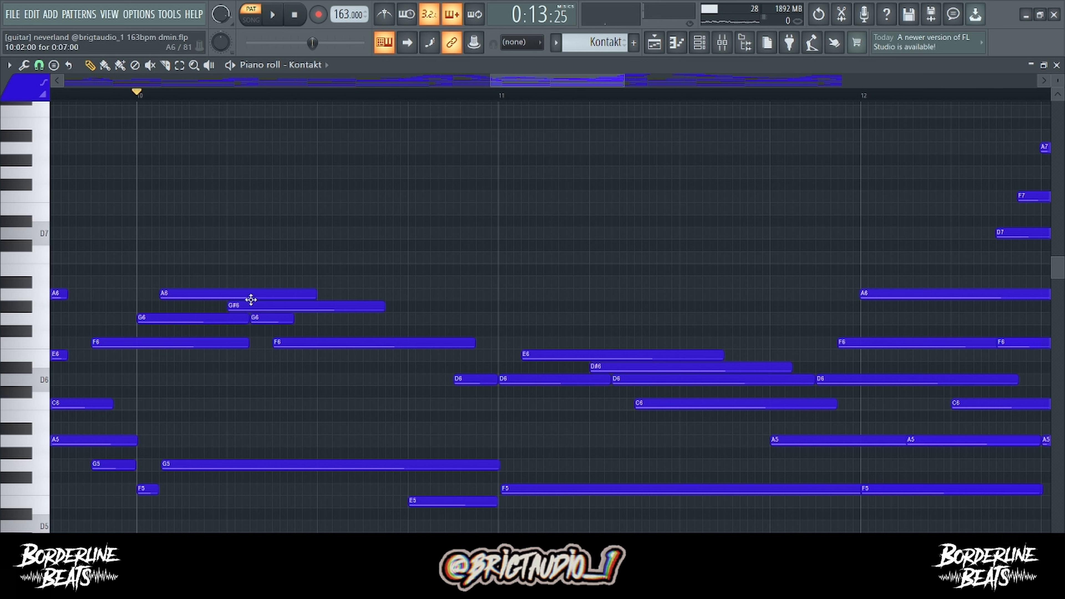
pyautogui.press('space')
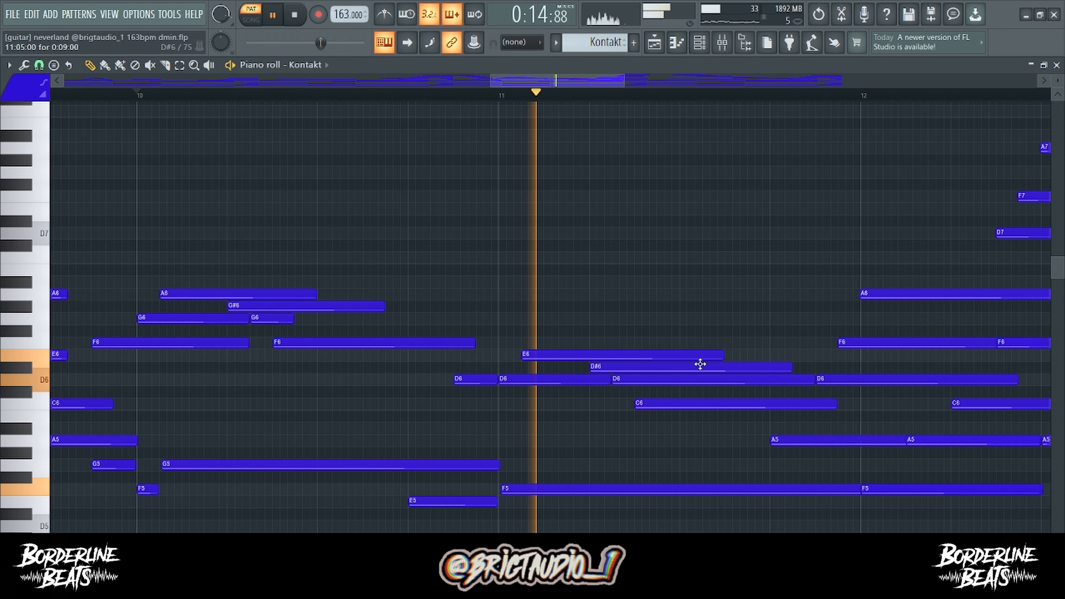
pyautogui.press('space')
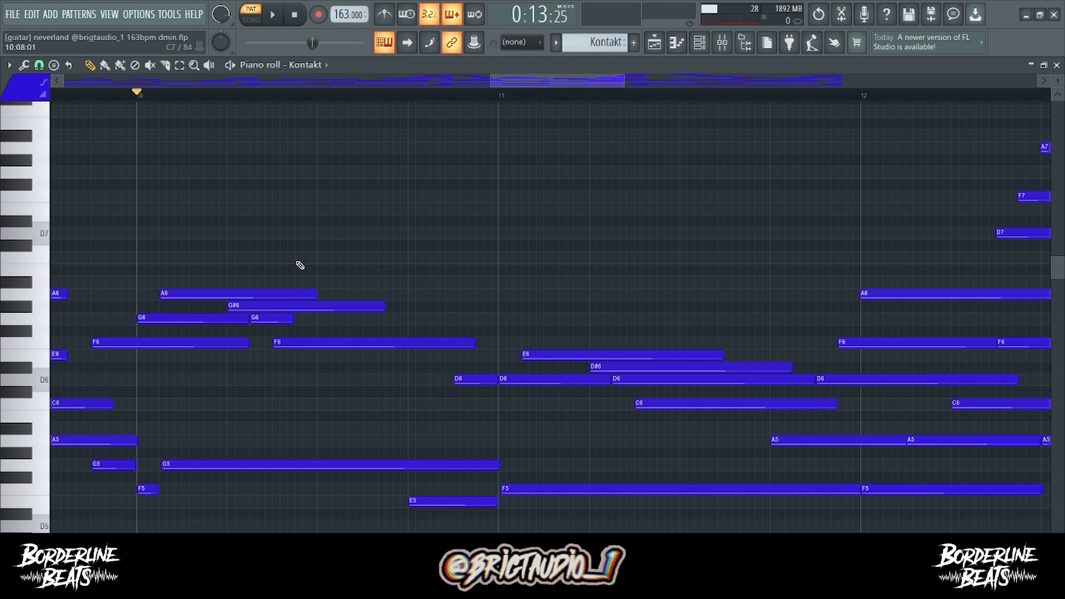
# Step: Mark the stacked D6, F6 and A6 notes at the start of bar 12, play through them and clear the selection
pyautogui.moveTo(513, 79); pyautogui.dragTo(514, 80)
pyautogui.moveTo(546, 438); pyautogui.dragTo(561, 323)
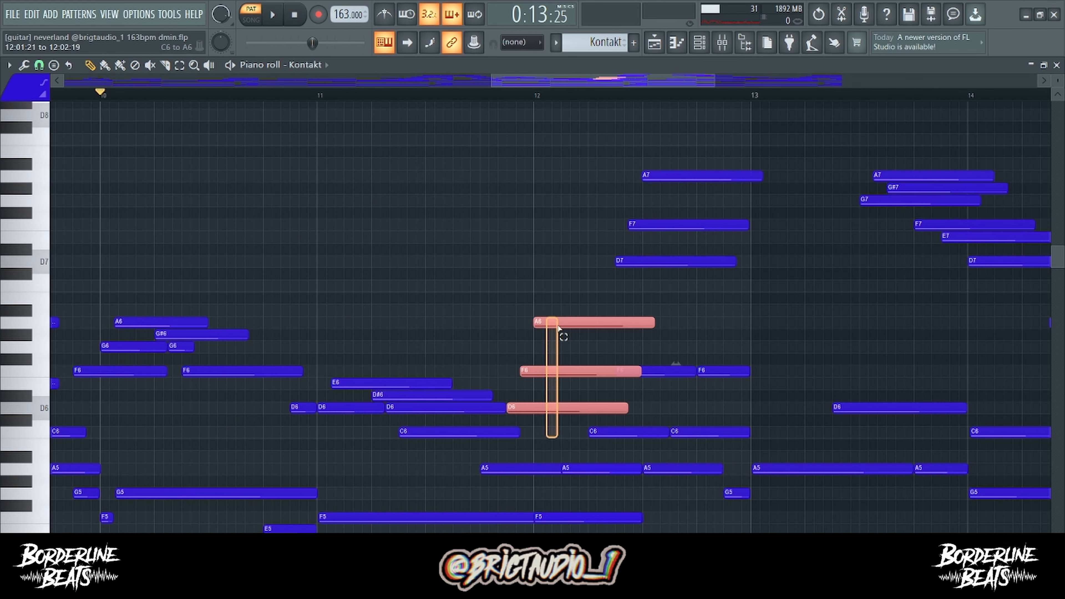
pyautogui.press('space')
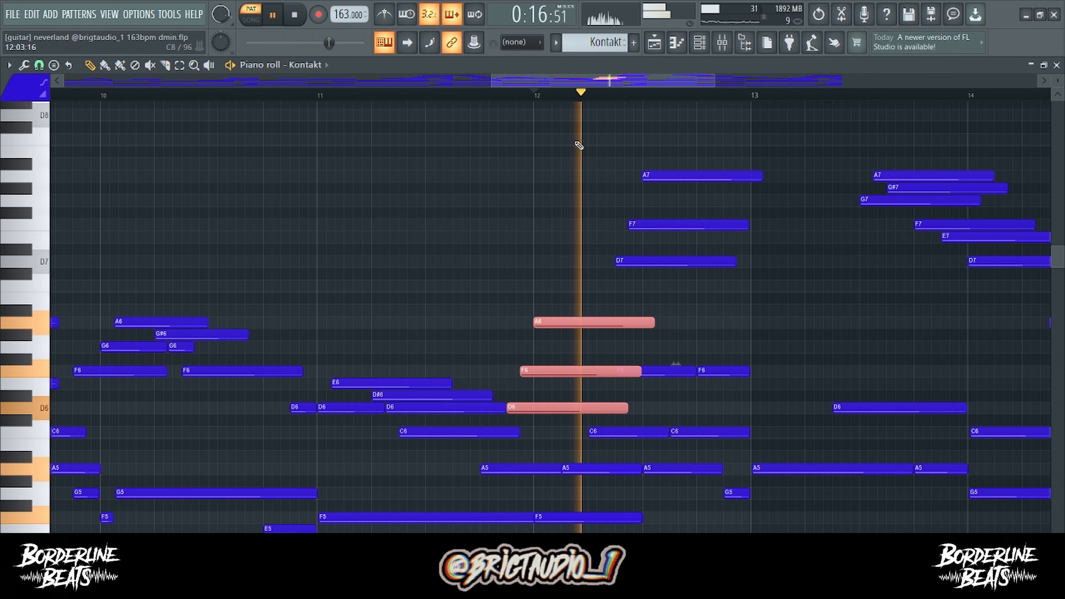
pyautogui.press('space')
pyautogui.moveTo(669, 283); pyautogui.dragTo(690, 299)
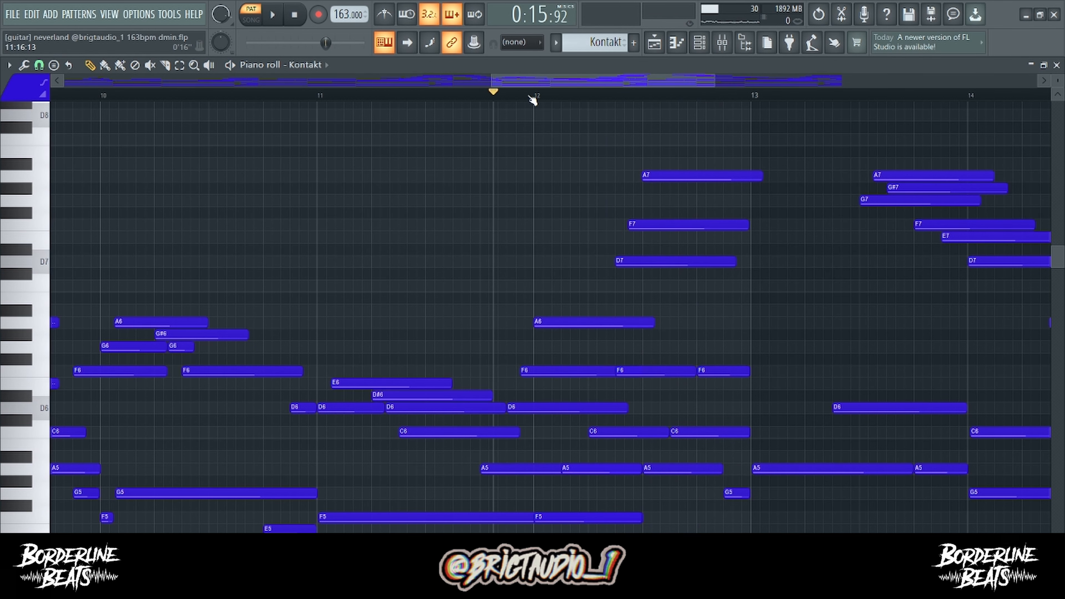
# Step: Replay the lead-in to bar 12, then examine its D6–F6–A6 chord and the higher D7–F7–A7 chord
pyautogui.press('space')
pyautogui.moveTo(559, 79); pyautogui.dragTo(577, 78)
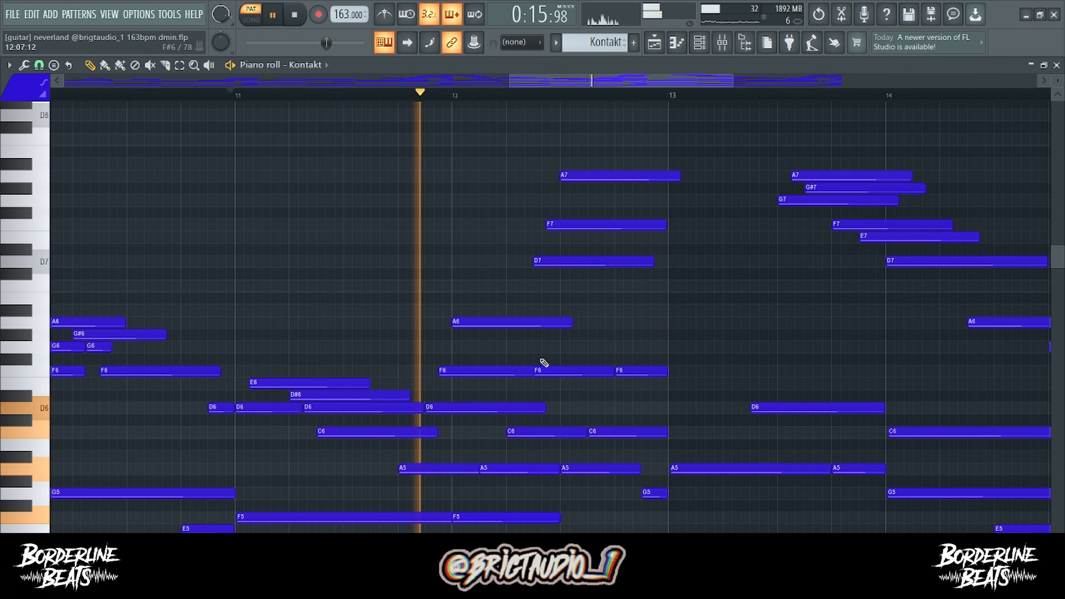
pyautogui.press('space')
pyautogui.moveTo(482, 412); pyautogui.dragTo(476, 302)
pyautogui.moveTo(607, 302); pyautogui.dragTo(639, 163)
# Step: Play the melody from the start of bar 13 into bar 16, and stop playback
pyautogui.moveTo(617, 79); pyautogui.dragTo(692, 78)
pyautogui.click(338, 96)
pyautogui.moveTo(476, 238)
pyautogui.mouseDown()
pyautogui.moveTo(500, 223)
pyautogui.moveTo(468, 236)
pyautogui.mouseUp()
pyautogui.press('space')
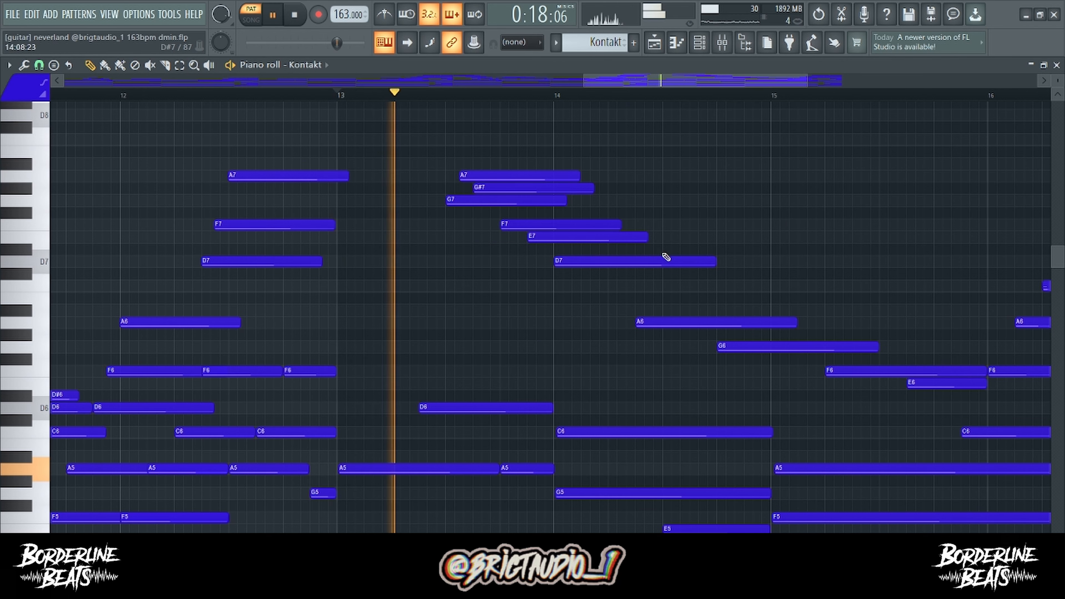
pyautogui.moveTo(639, 82); pyautogui.dragTo(655, 86)
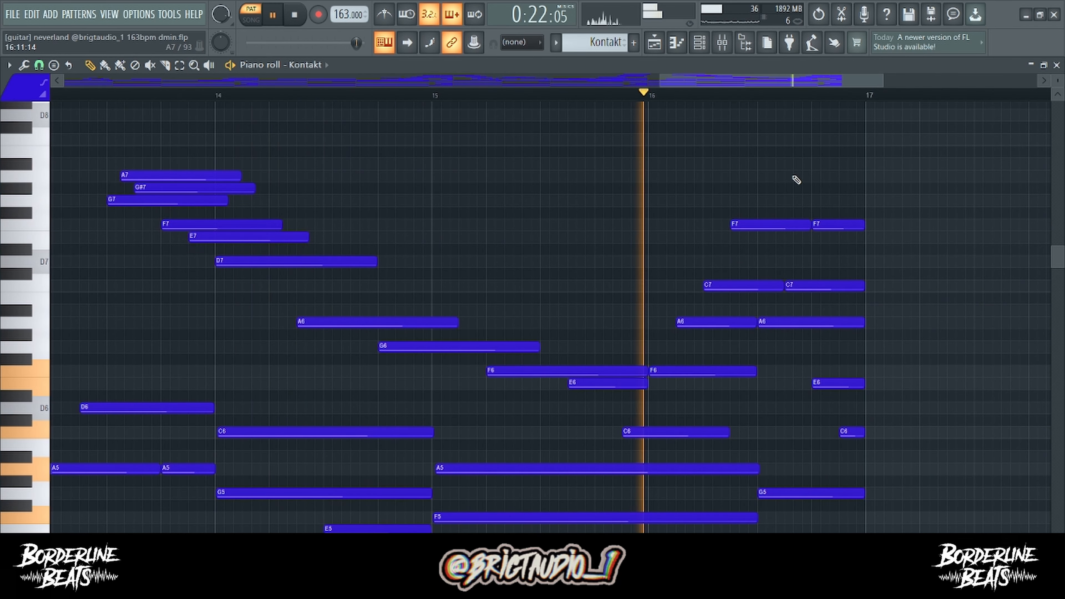
pyautogui.press('space')
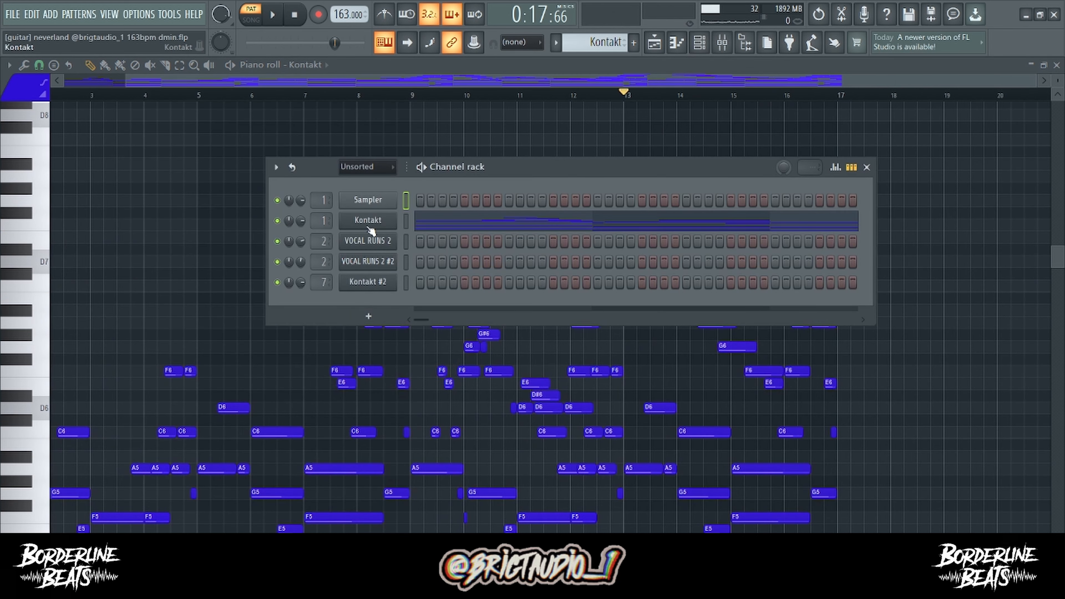
# Step: View The Grandeur piano loaded in the first Kontakt channel, and bring up the mixer
pyautogui.click(369, 222)
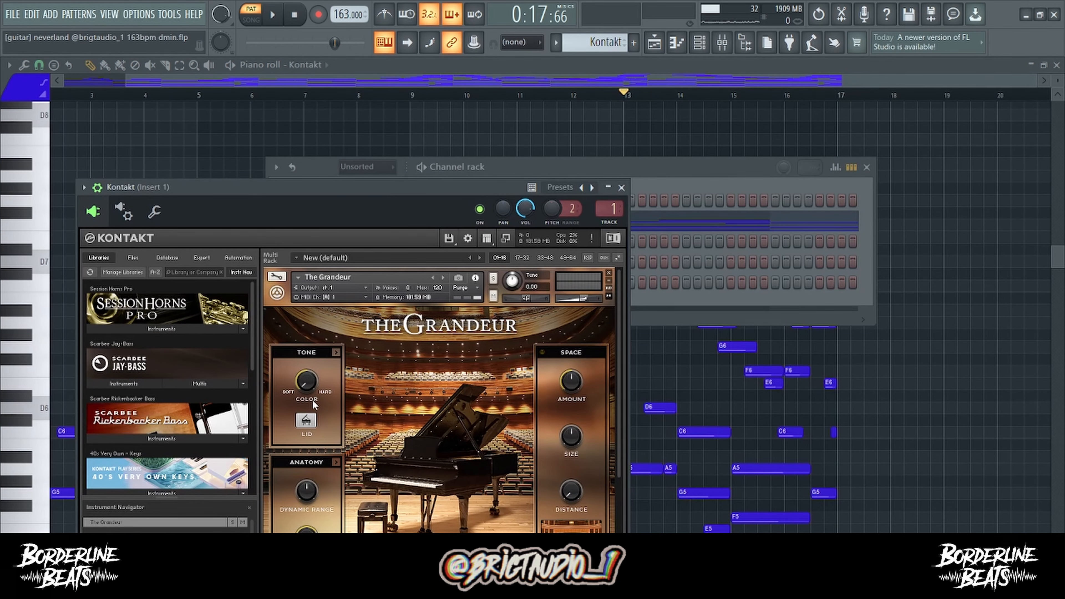
pyautogui.click(699, 41)
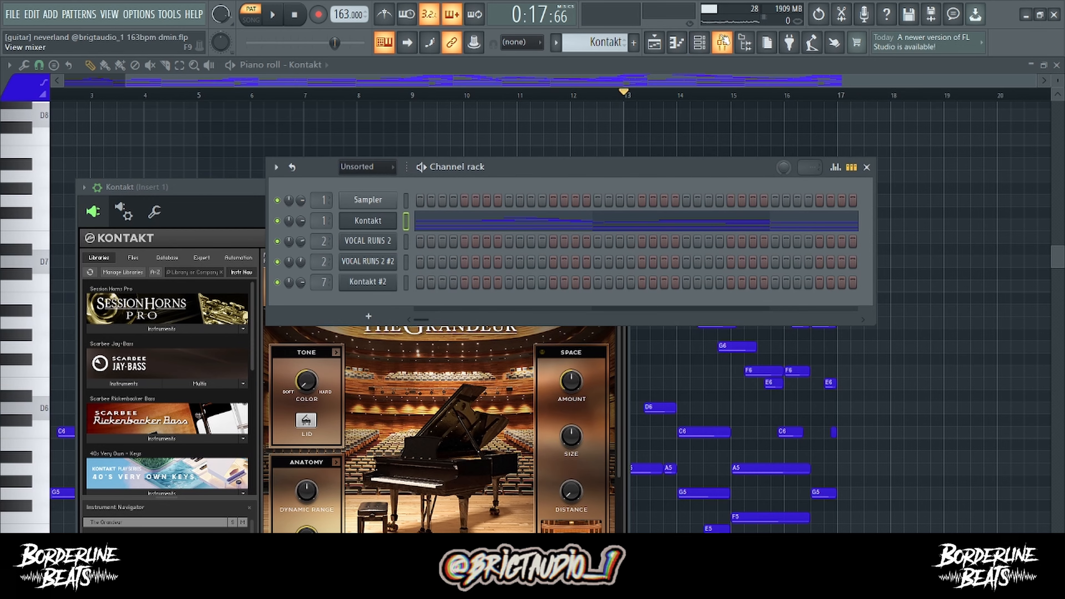
pyautogui.click(722, 42)
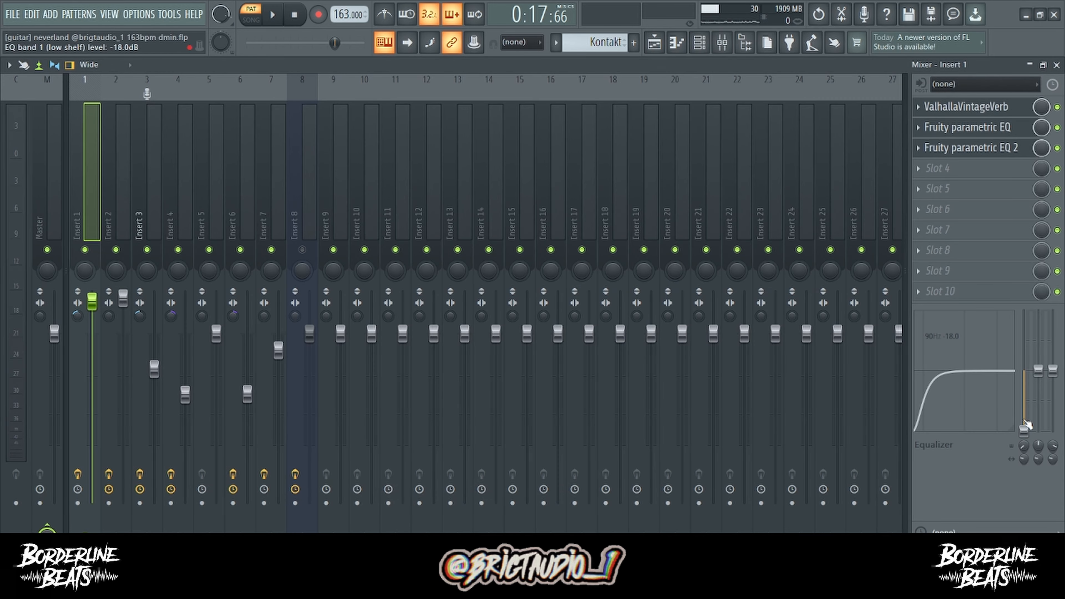
# Step: Inspect the ValhallaVintageVerb, Fruity parametric EQ and Fruity parametric EQ 2 settings on mixer Insert 1
pyautogui.click(1005, 107)
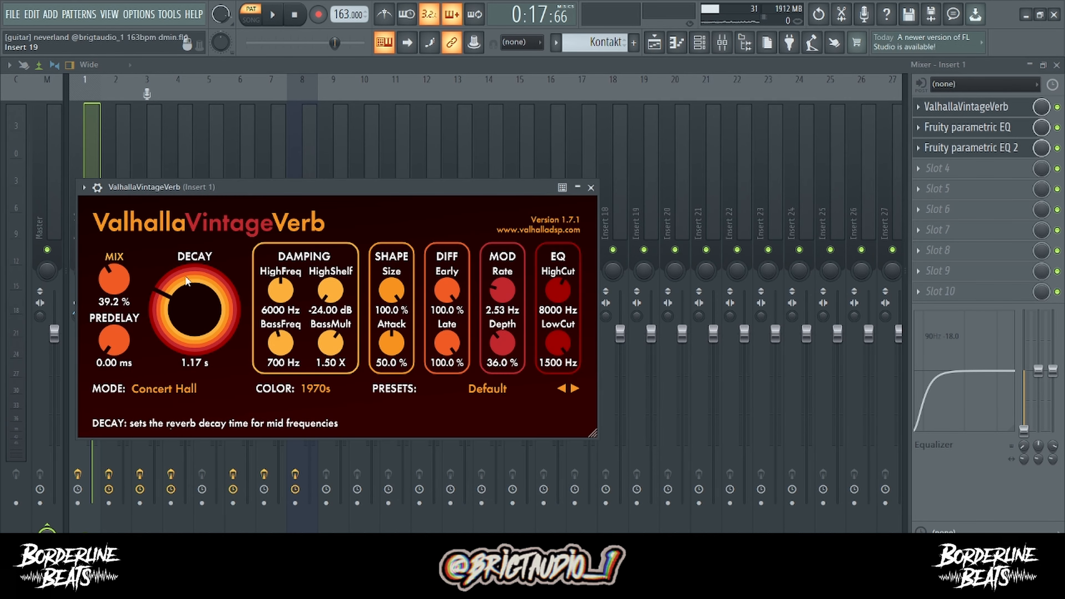
pyautogui.click(986, 134)
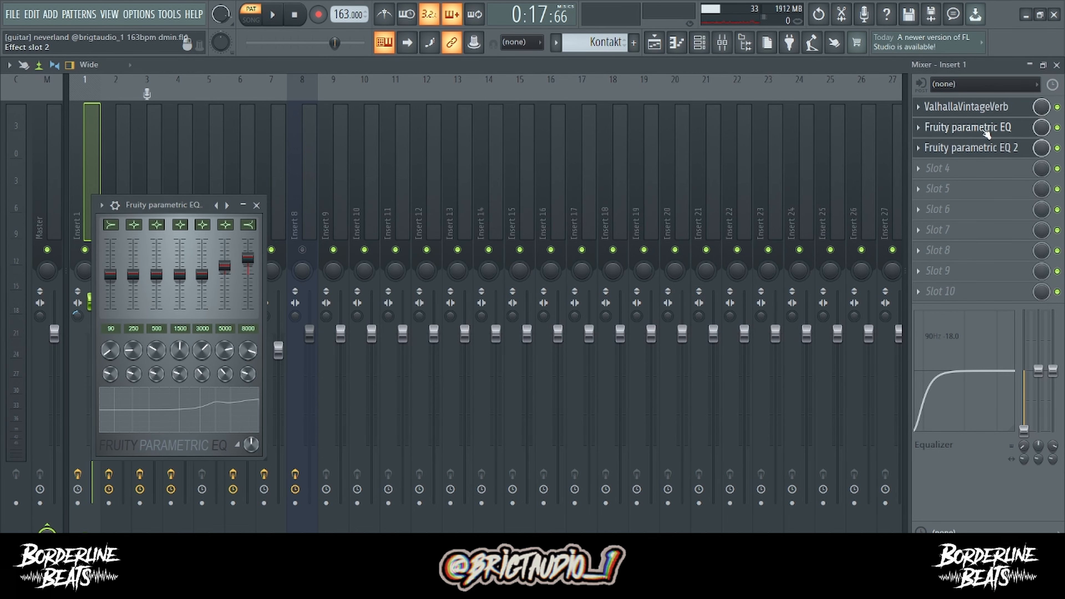
pyautogui.click(971, 147)
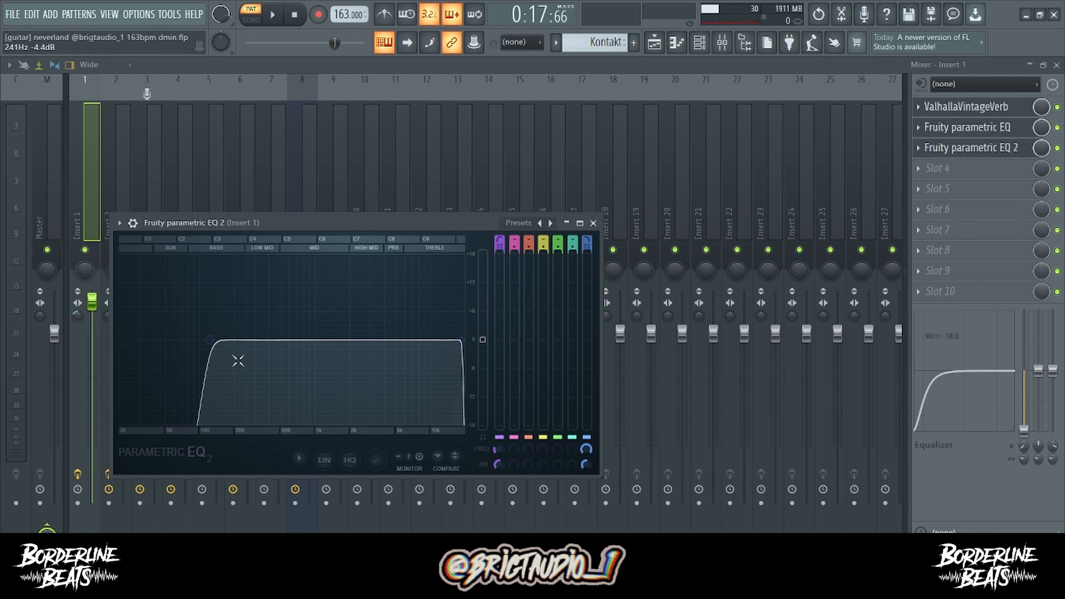
pyautogui.click(85, 202)
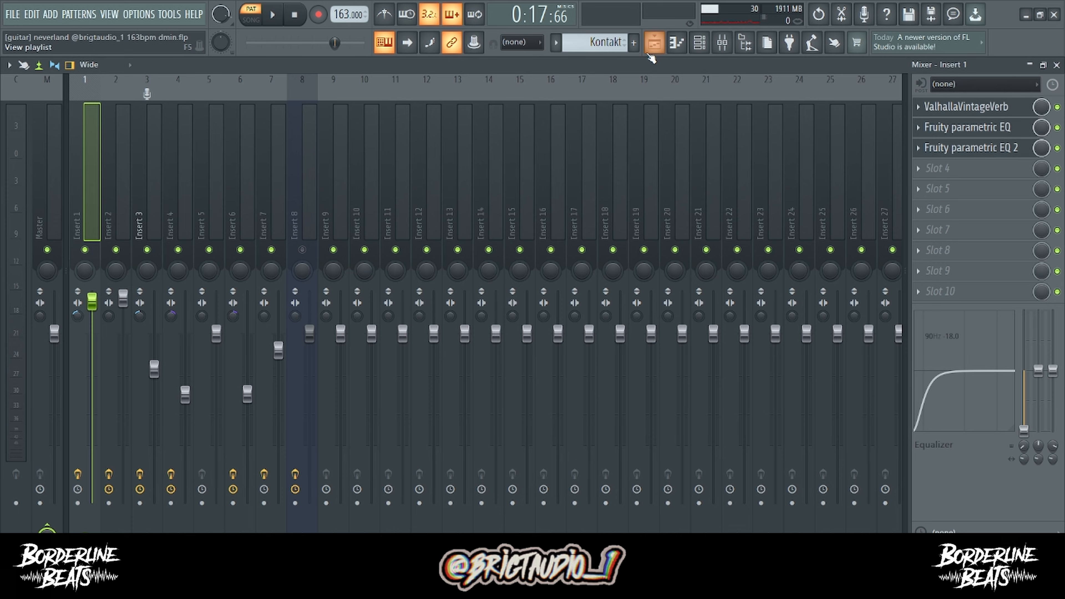
# Step: Solo Track 2's guitar clips in the playlist and play them from bar 1 to about bar 8
pyautogui.click(654, 43)
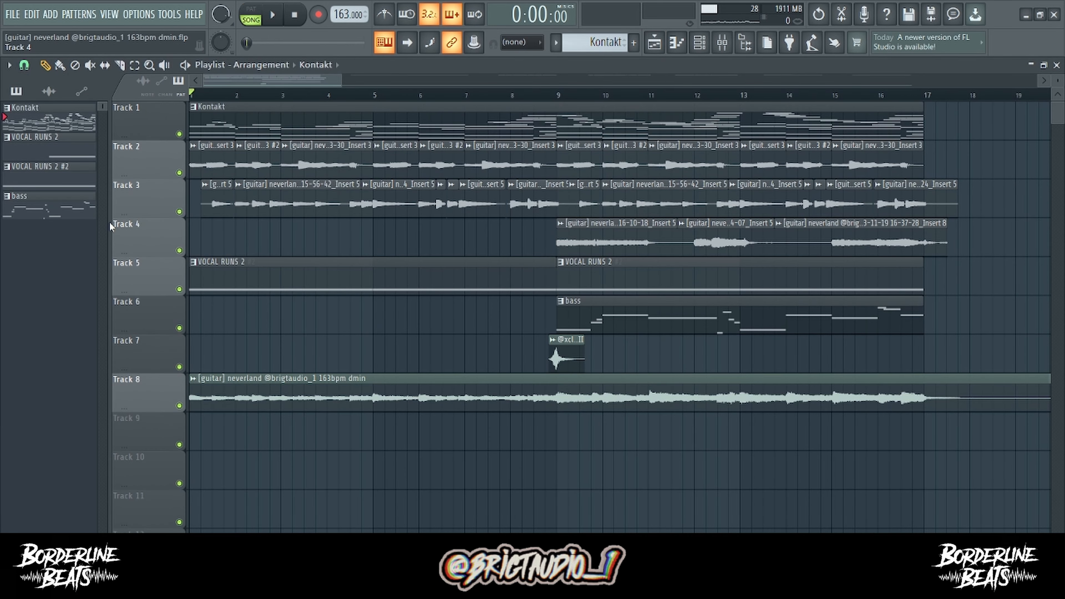
pyautogui.scroll(3, 105, 267)
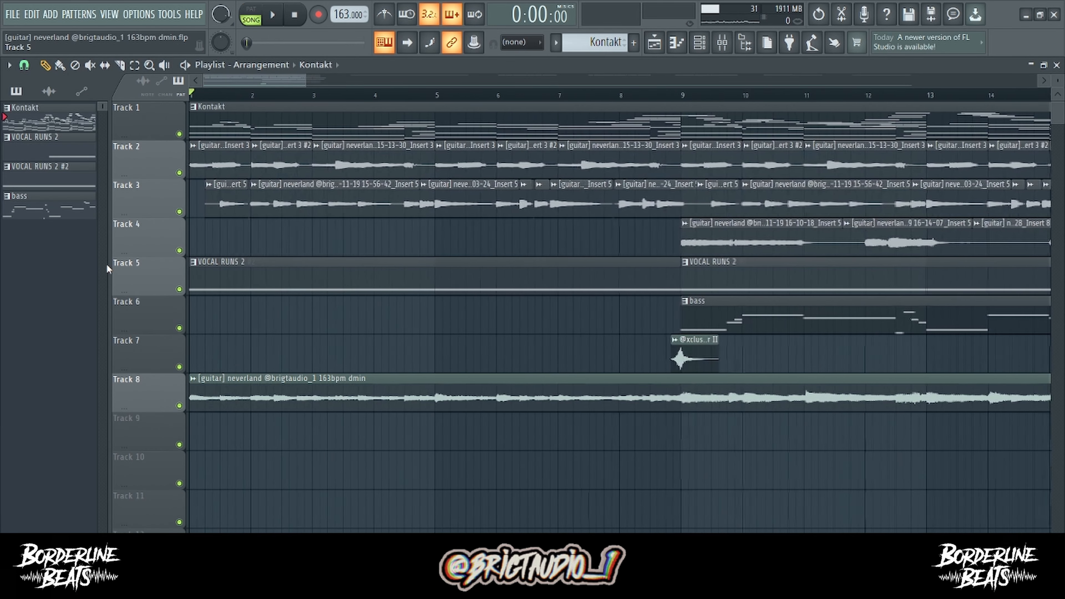
pyautogui.rightClick(179, 172)
pyautogui.press('space')
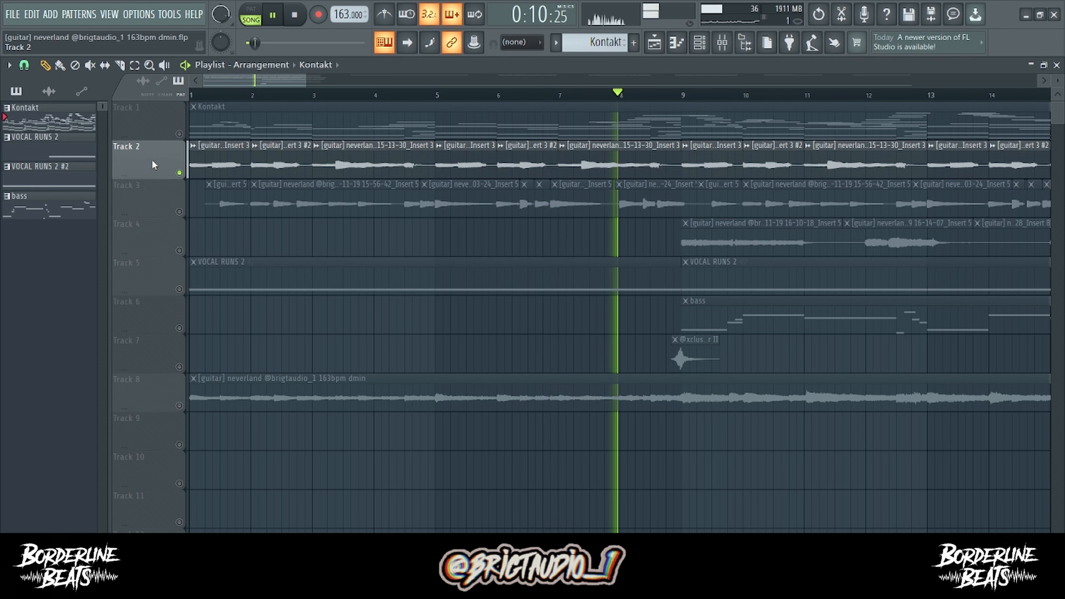
pyautogui.press('space')
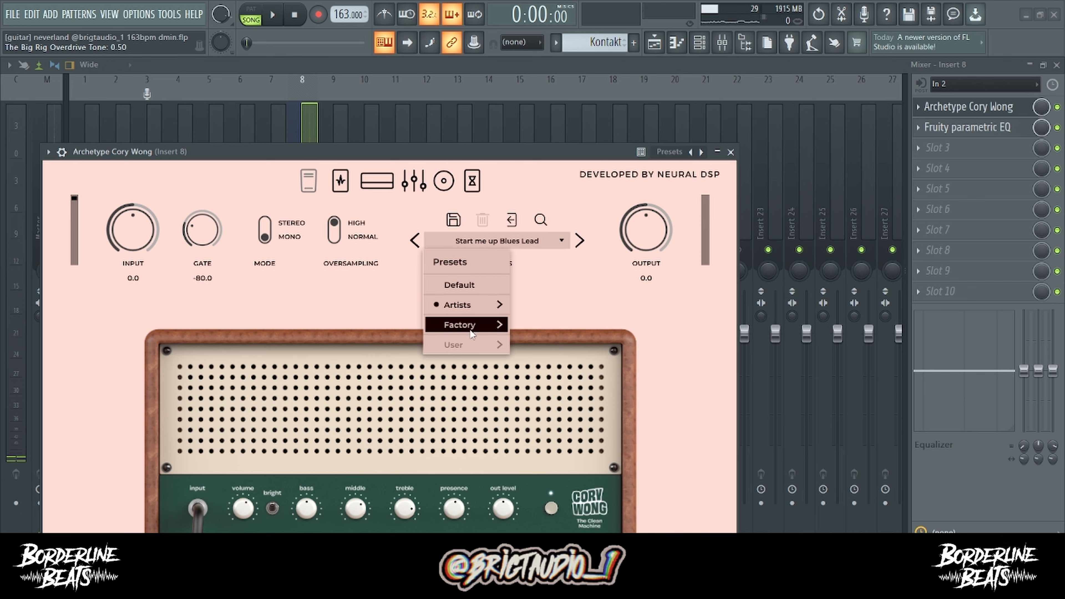
# Step: Choose the factory preset Classic Clean Counter from Cory Wong's SephGotTheWaves Clean Tones for the amp plugin on Insert 8
pyautogui.moveTo(472, 333)
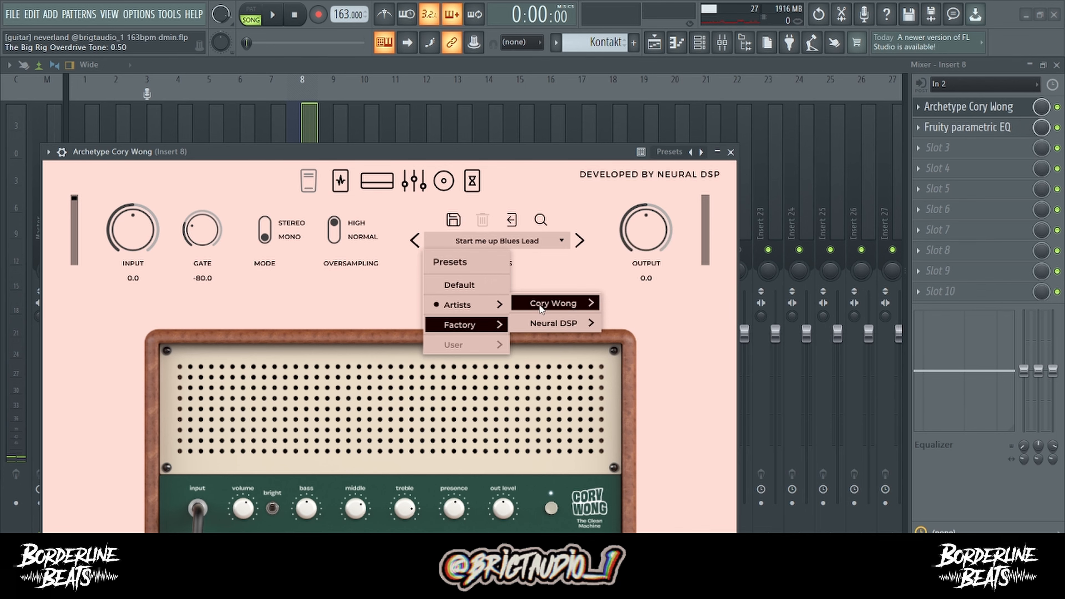
pyautogui.moveTo(539, 304)
pyautogui.moveTo(655, 289)
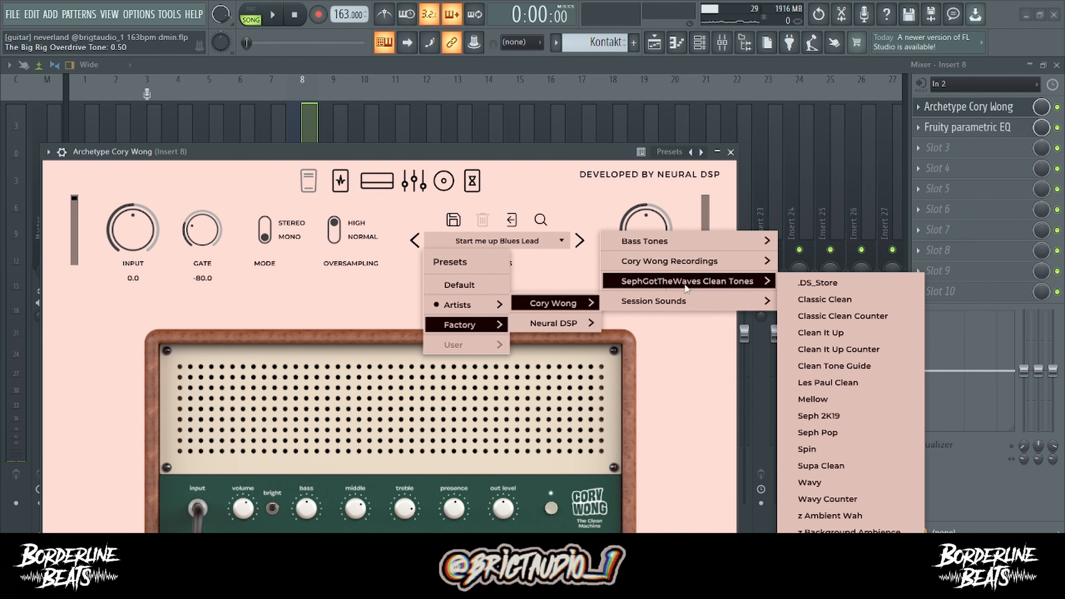
pyautogui.click(877, 319)
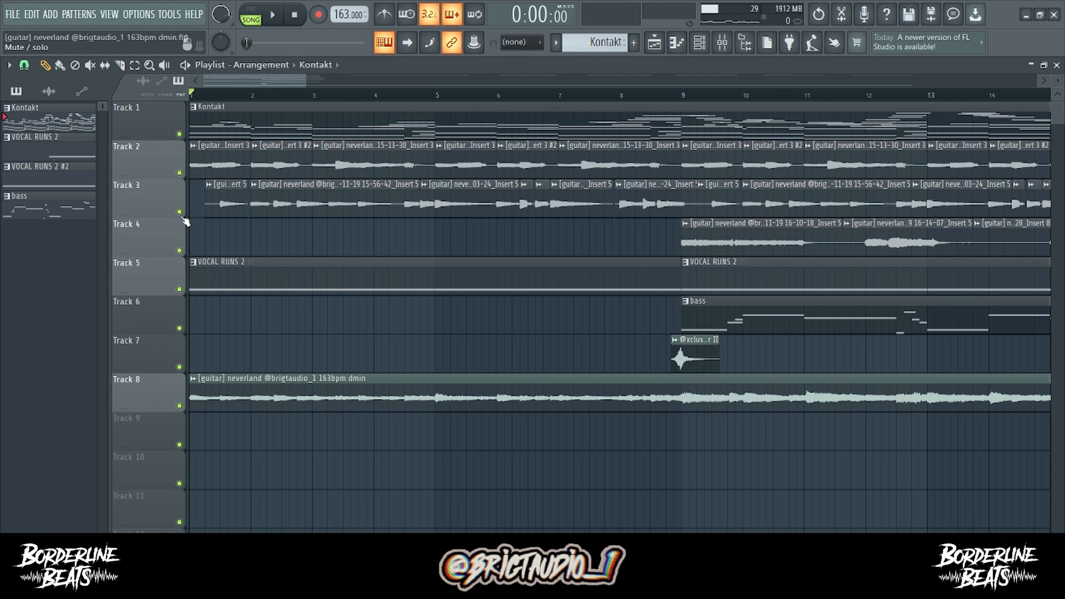
# Step: Solo Tracks 2 and 3 in the playlist and play both guitar layers together from bar 1 to bar 9
pyautogui.rightClick(179, 173)
pyautogui.click(179, 212)
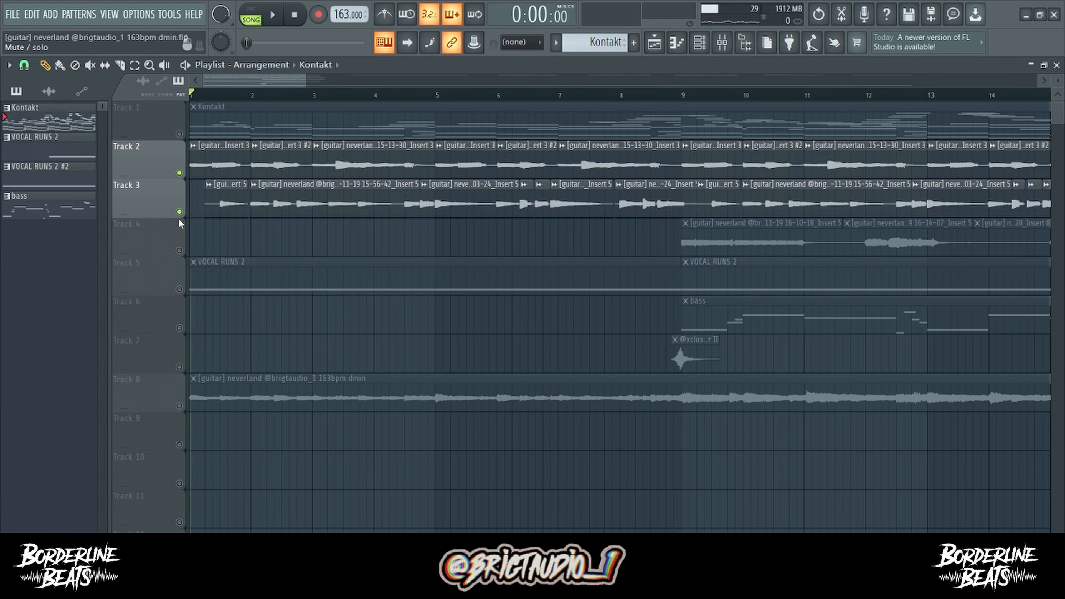
pyautogui.press('space')
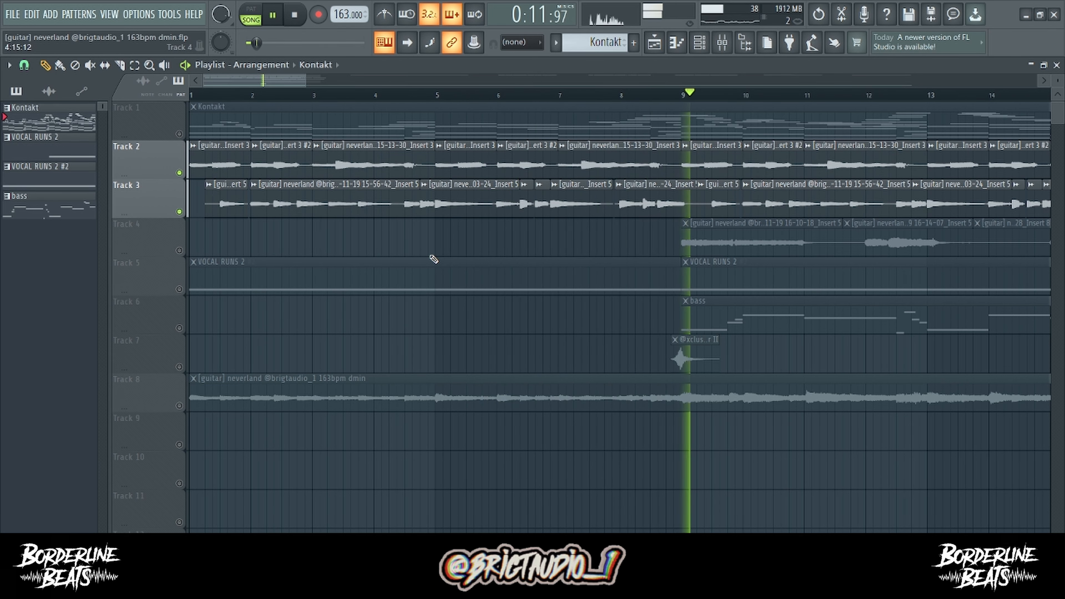
pyautogui.press('space')
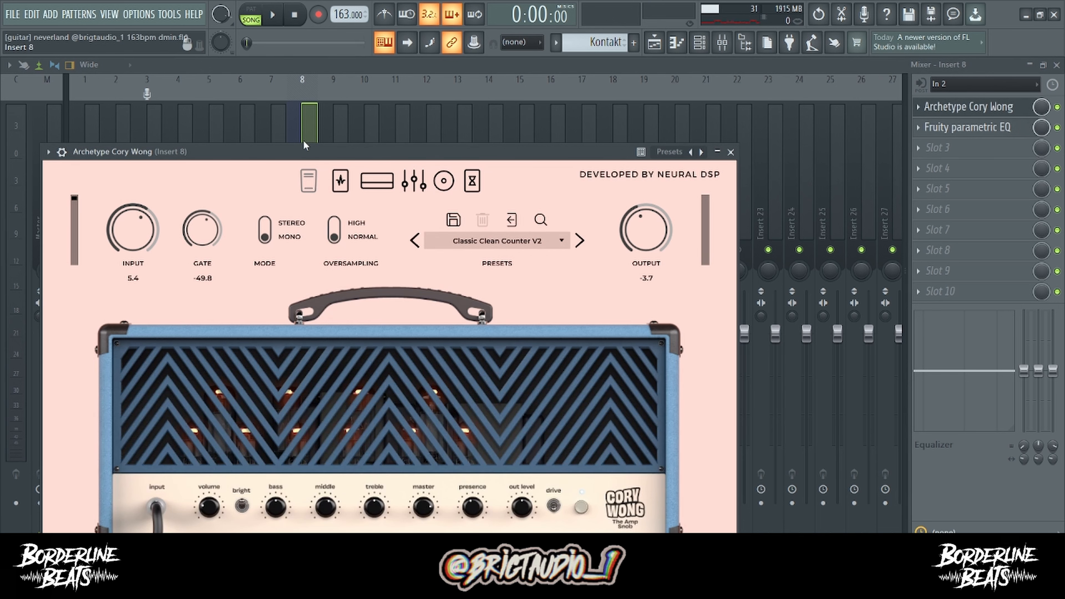
# Step: Leave the amp plugin, inspect the Fruity parametric EQ settings on Insert 8, and close the equalizer
pyautogui.press('Escape')
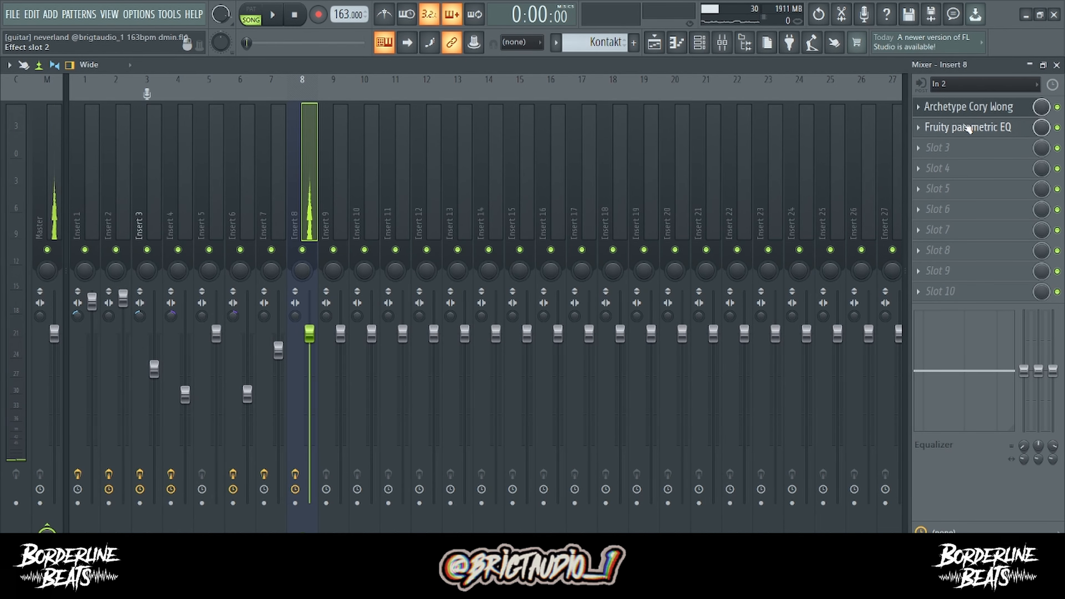
pyautogui.click(966, 127)
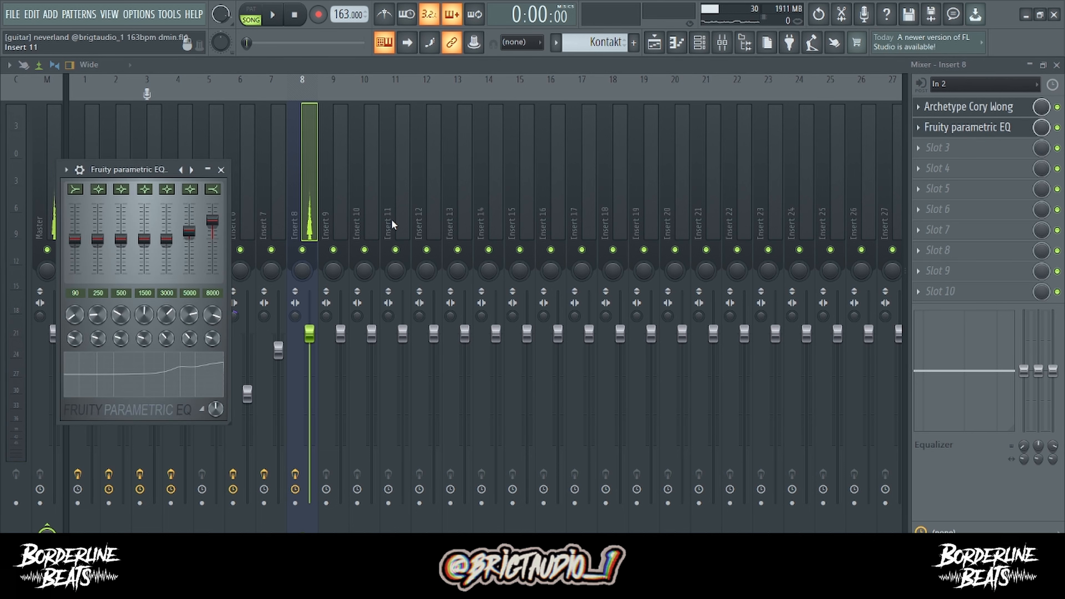
pyautogui.click(221, 169)
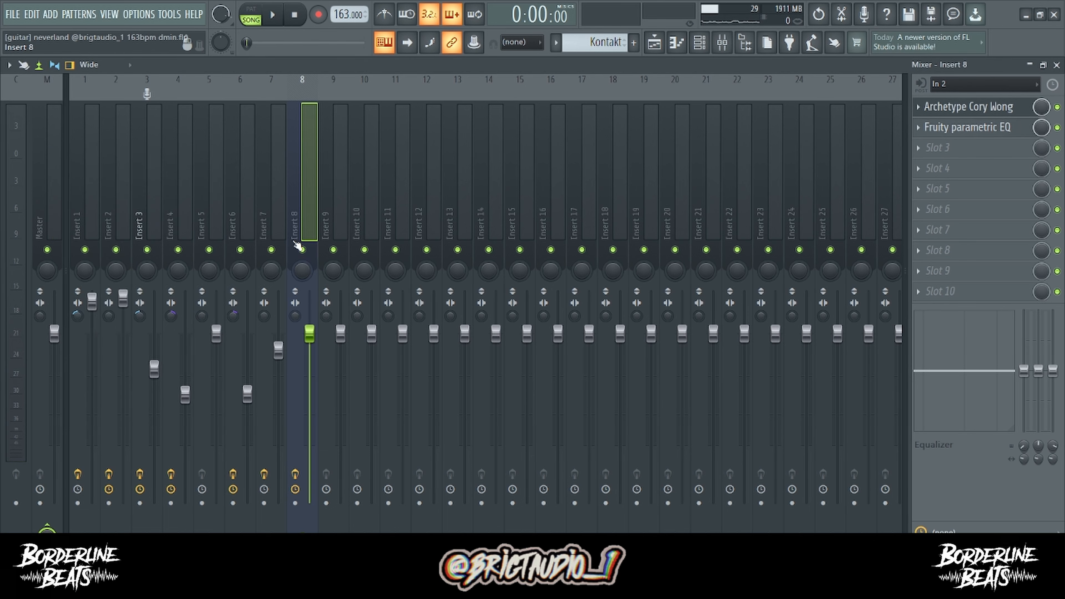
# Step: Open the first vocal clip on Track 5 of the playlist in the piano roll and play its D5 note
pyautogui.click(659, 51)
pyautogui.doubleClick(255, 261)
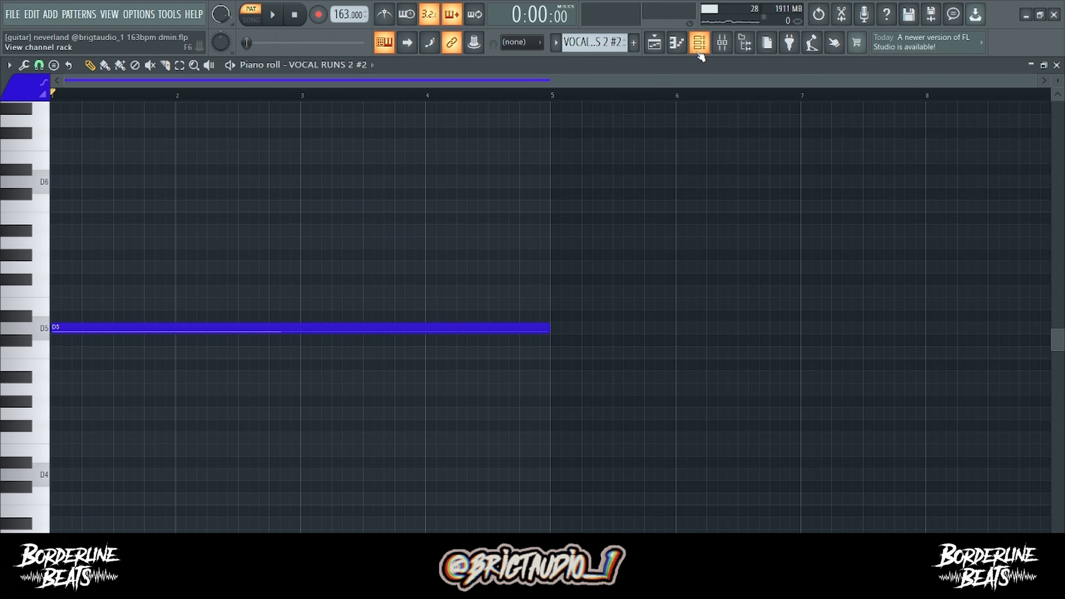
pyautogui.press('space')
pyautogui.click(709, 45)
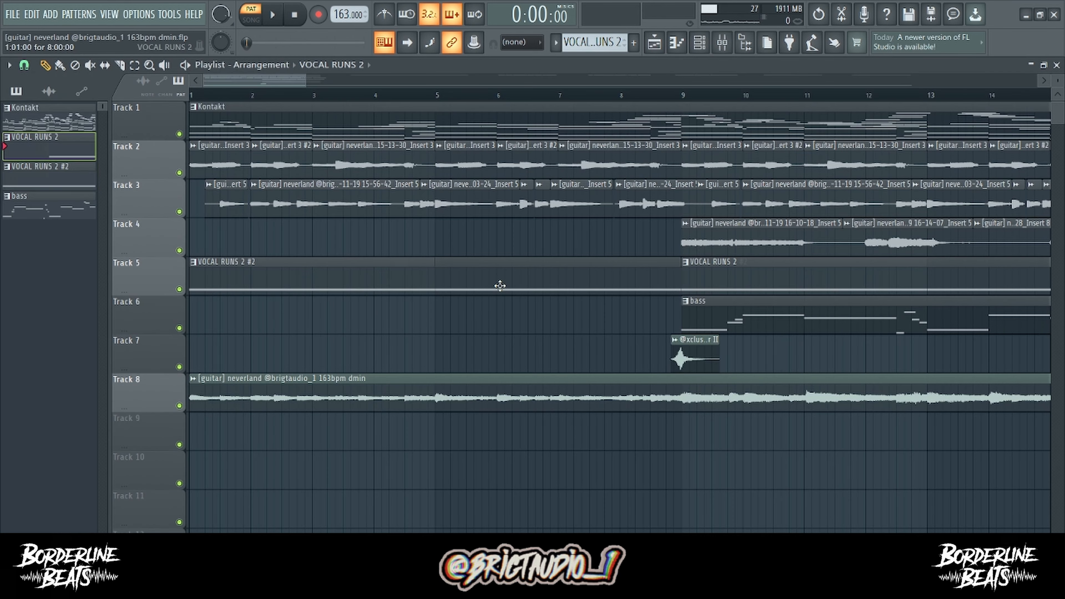
# Step: Open the VOCAL RUNS 2 pattern in the piano roll and play its D5 note from the start of bar 5
pyautogui.doubleClick(500, 286)
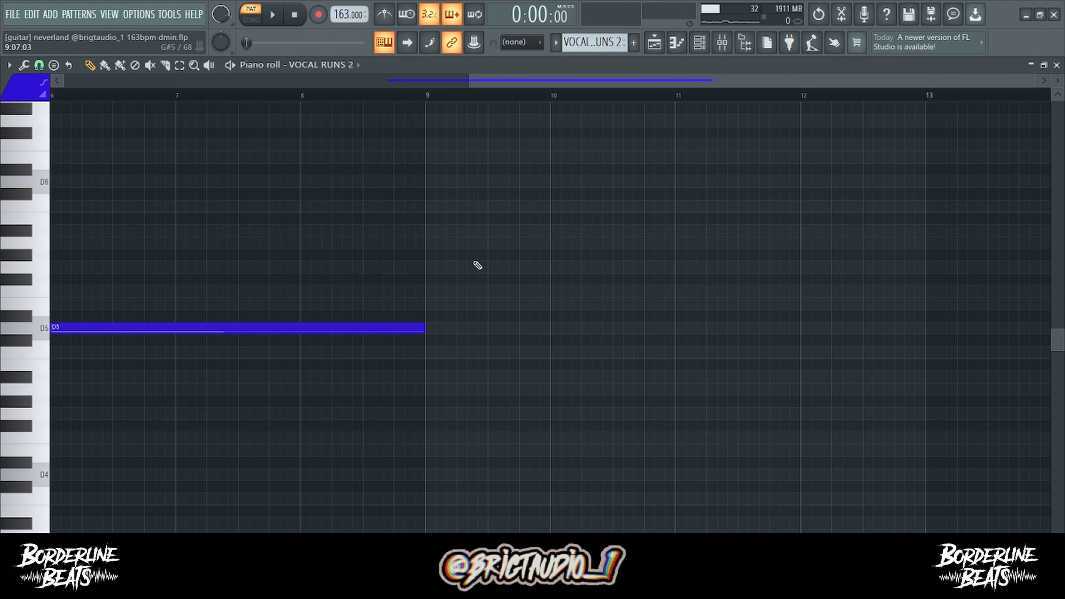
pyautogui.click(386, 97)
pyautogui.press('space')
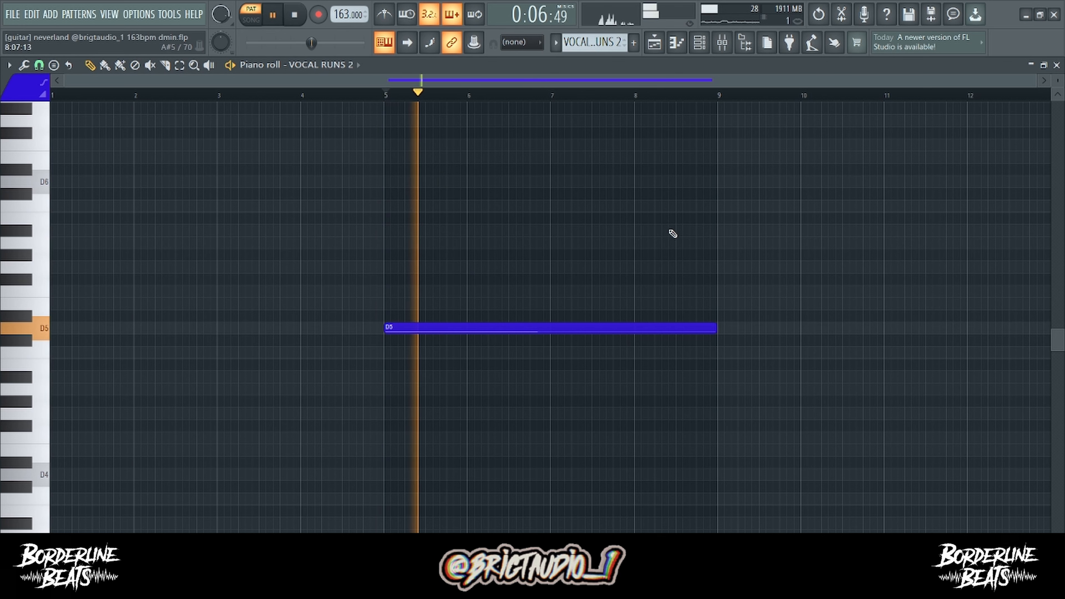
pyautogui.press('space')
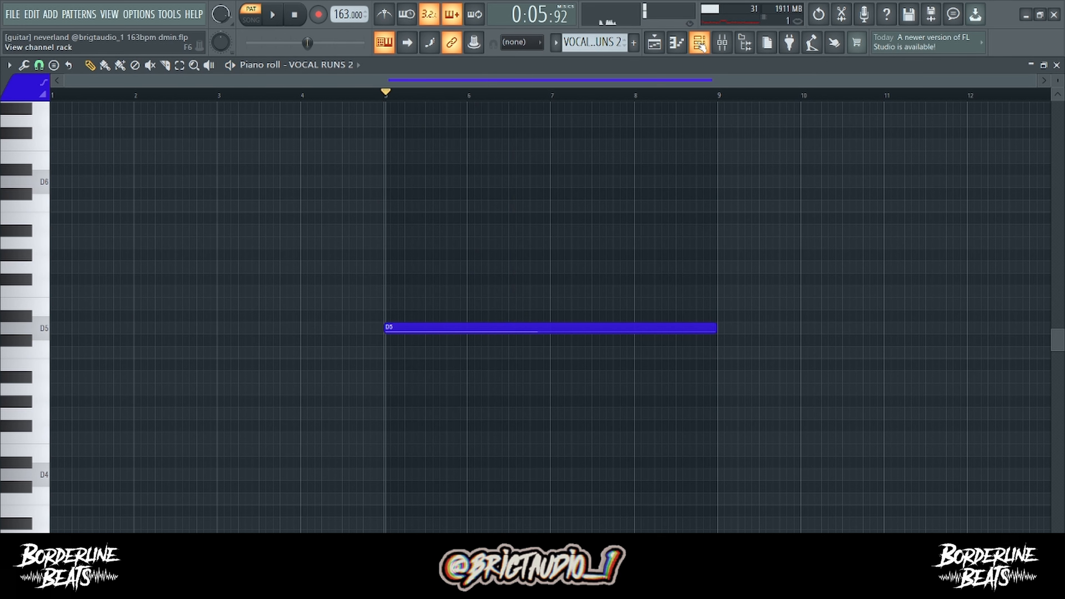
# Step: Open the VOCAL RUNS 2 instrument from the channel rack, inspect its preset and controls, and close it
pyautogui.click(699, 42)
pyautogui.click(381, 247)
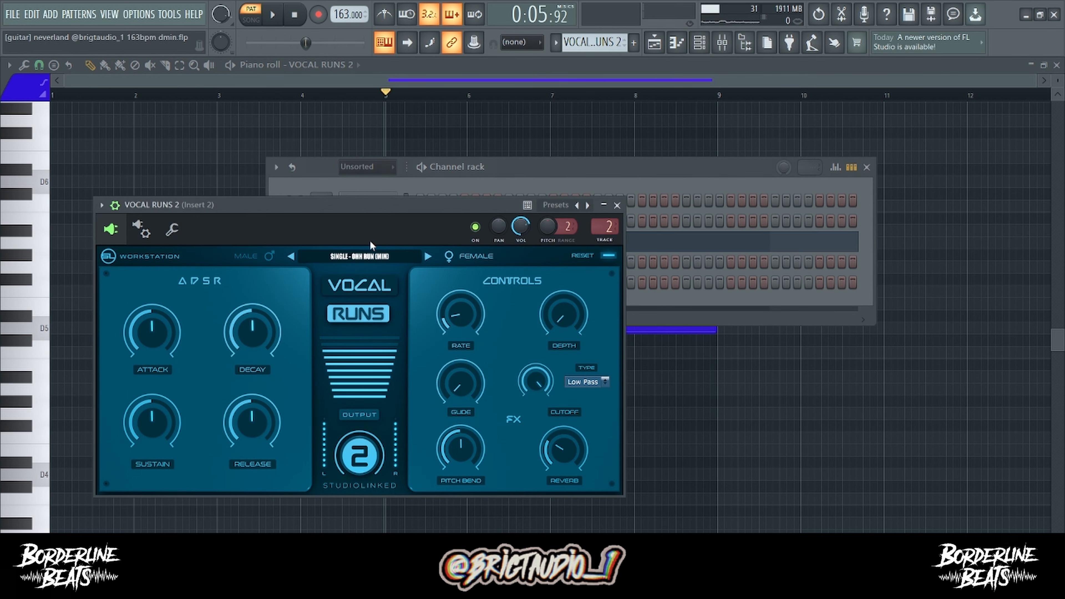
pyautogui.click(617, 206)
# Step: Inspect the ValhallaVintageVerb settings on mixer Insert 2 and return to the playlist
pyautogui.click(721, 45)
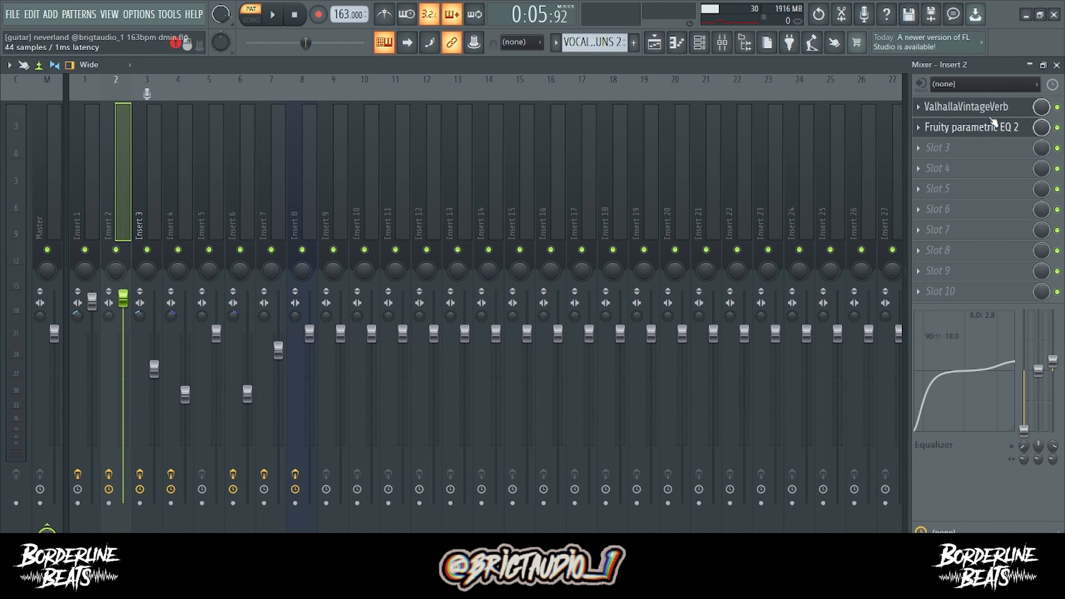
pyautogui.click(985, 109)
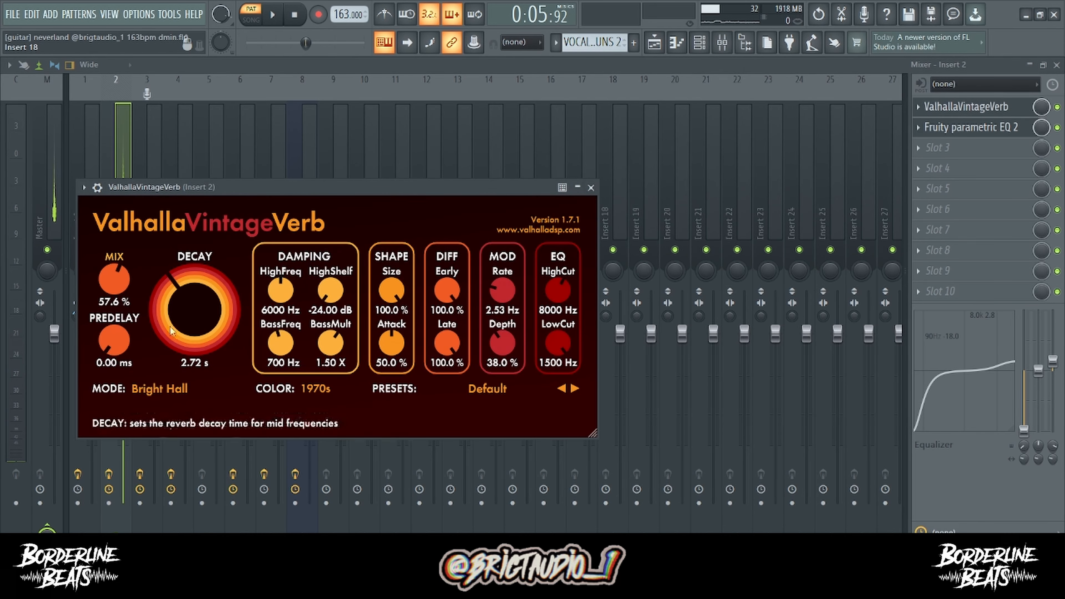
pyautogui.click(662, 43)
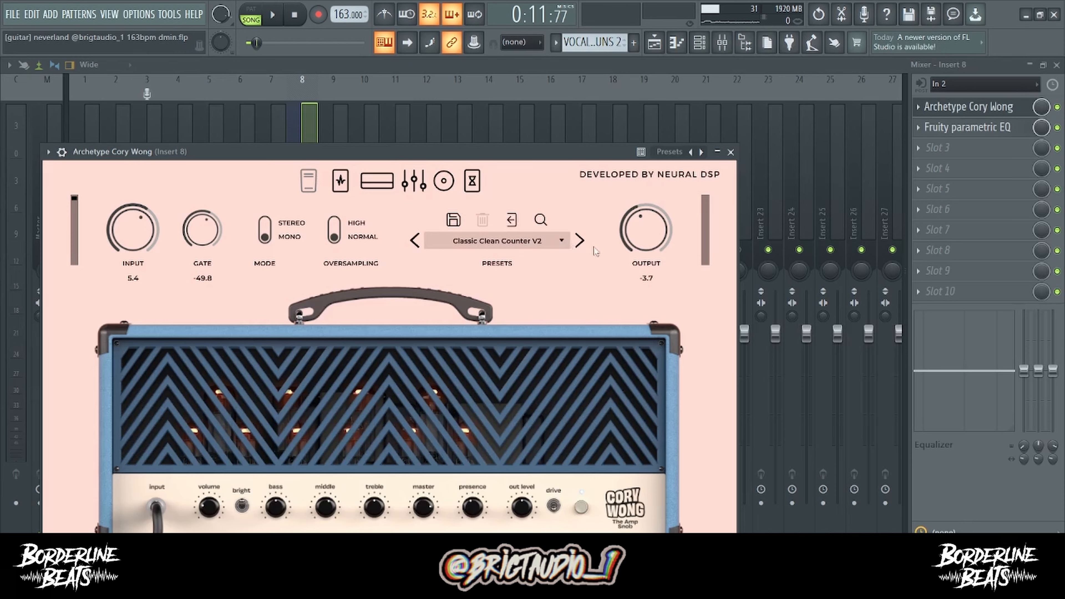
# Step: Load the Screaming Lead preset in Archetype Cory Wong on Insert 8 and set its gate to -35.3
pyautogui.click(581, 243)
pyautogui.click(561, 241)
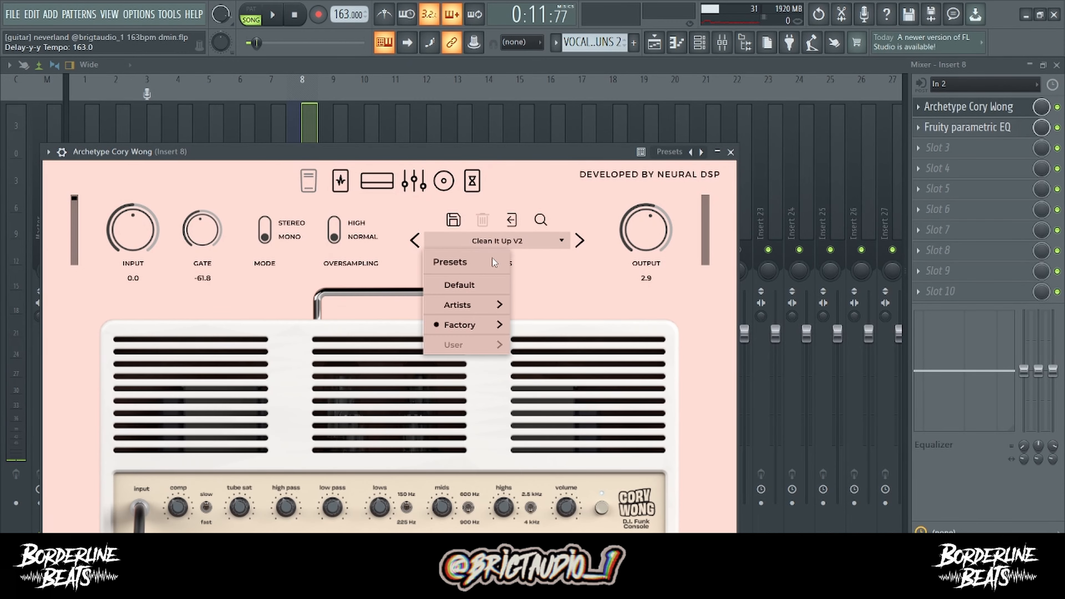
pyautogui.click(475, 284)
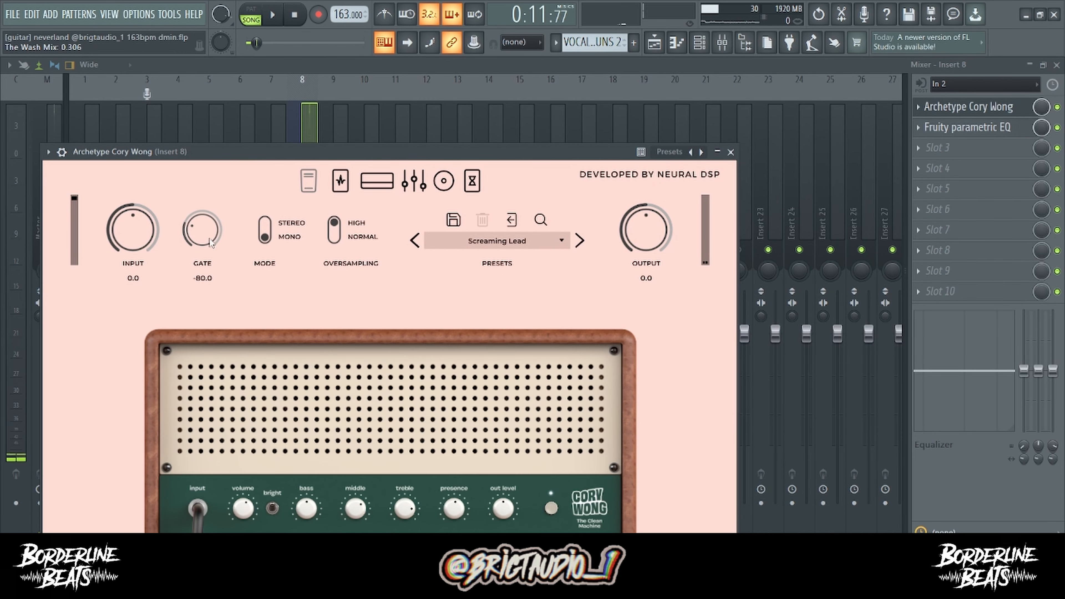
pyautogui.moveTo(188, 193); pyautogui.dragTo(180, 156)
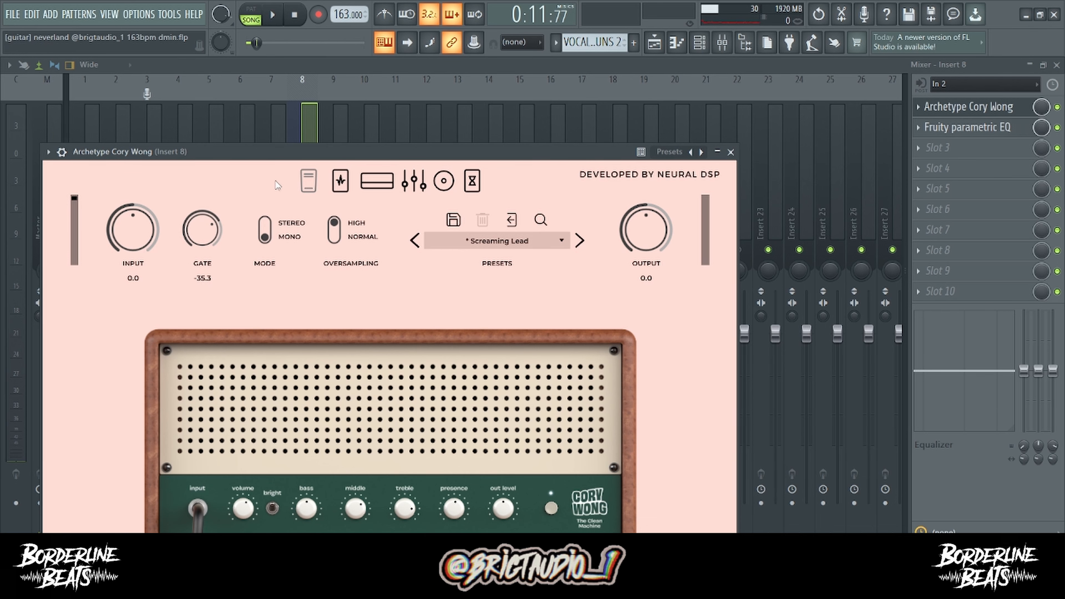
# Step: Solo Track 4 in the playlist, play its guitar layer from bar 9, and restore the other tracks
pyautogui.click(654, 42)
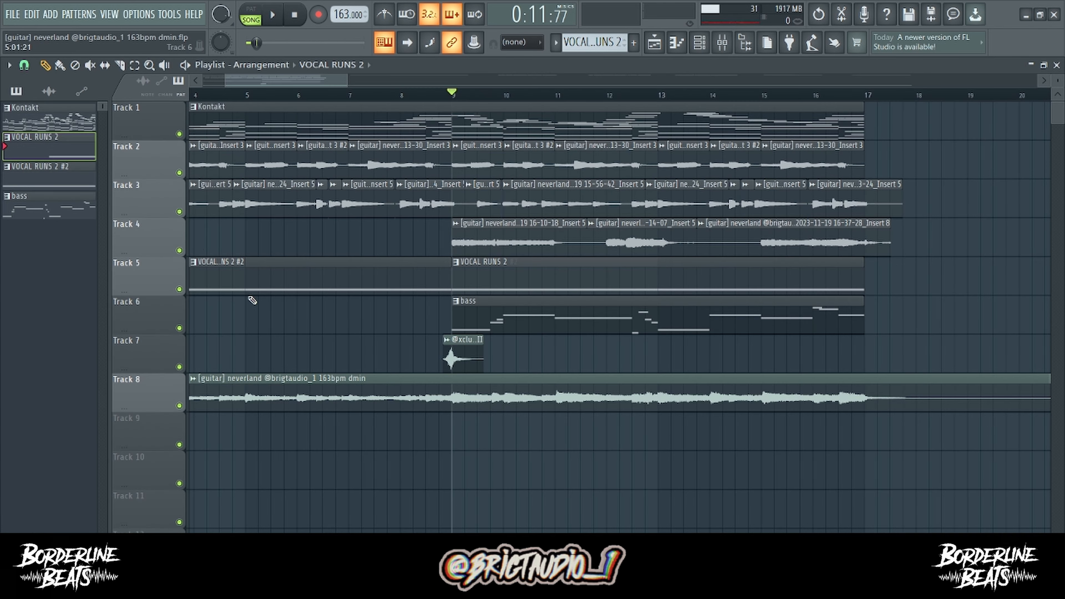
pyautogui.rightClick(187, 250)
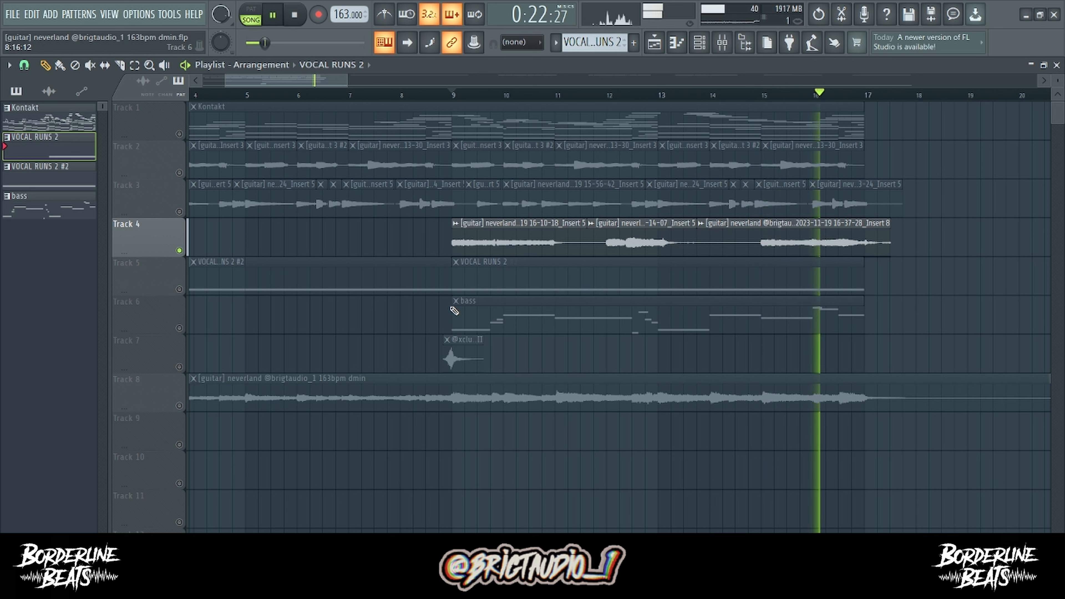
pyautogui.press('space')
pyautogui.rightClick(179, 250)
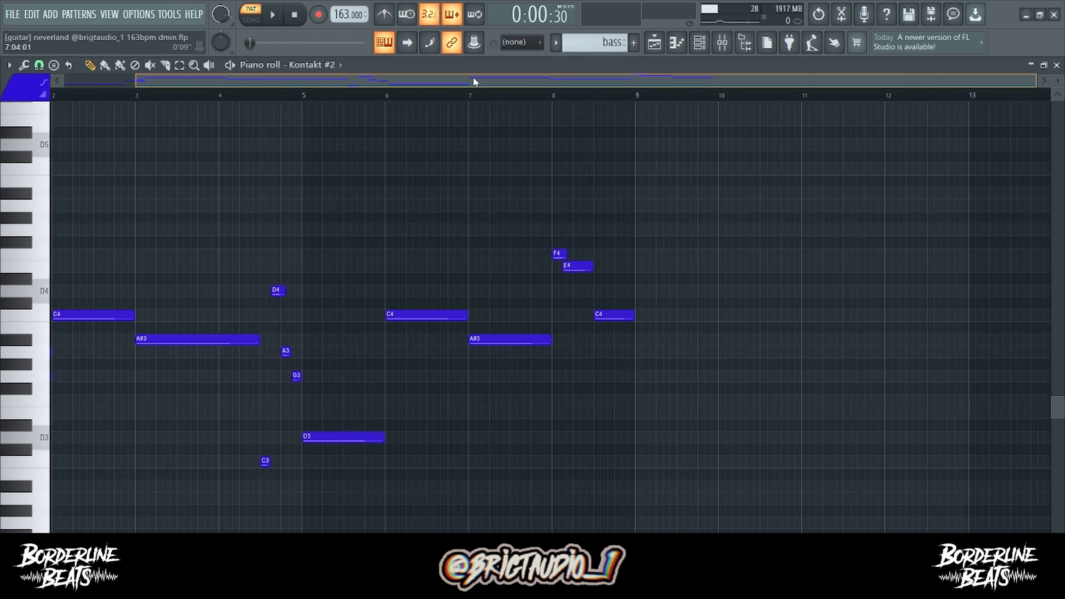
# Step: Play the bass pattern's notes from bar 1 in the Kontakt #2 piano roll and stop playback
pyautogui.press('space')
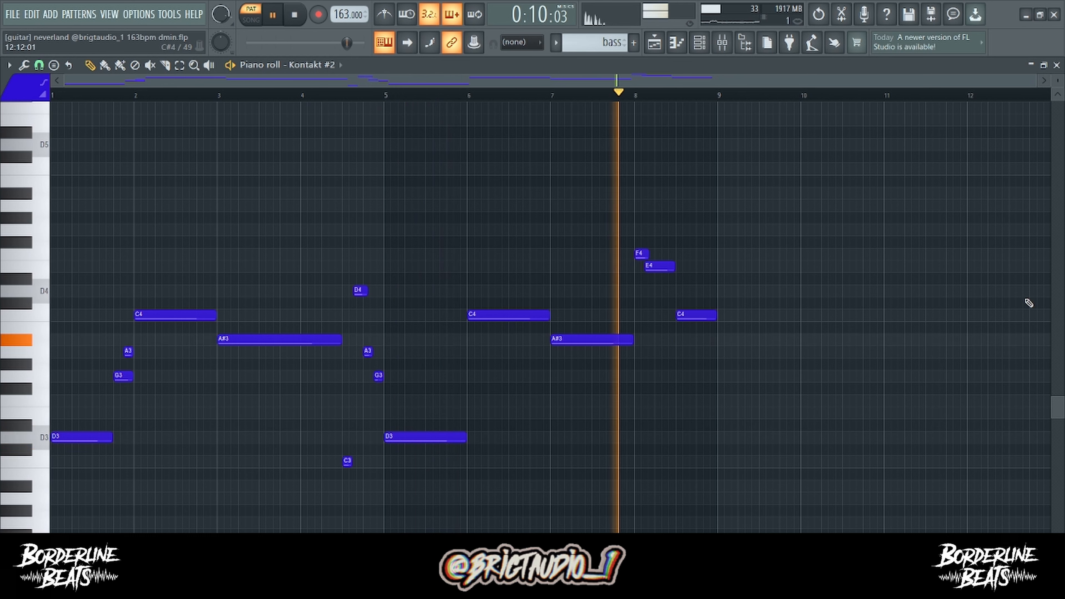
pyautogui.press('space')
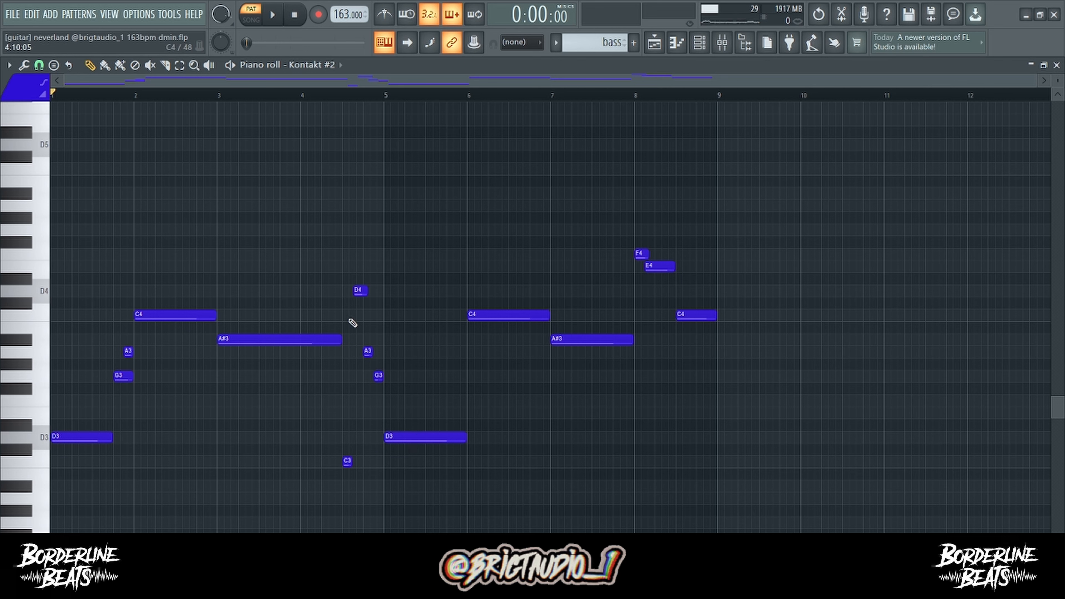
pyautogui.moveTo(390, 273); pyautogui.dragTo(405, 359)
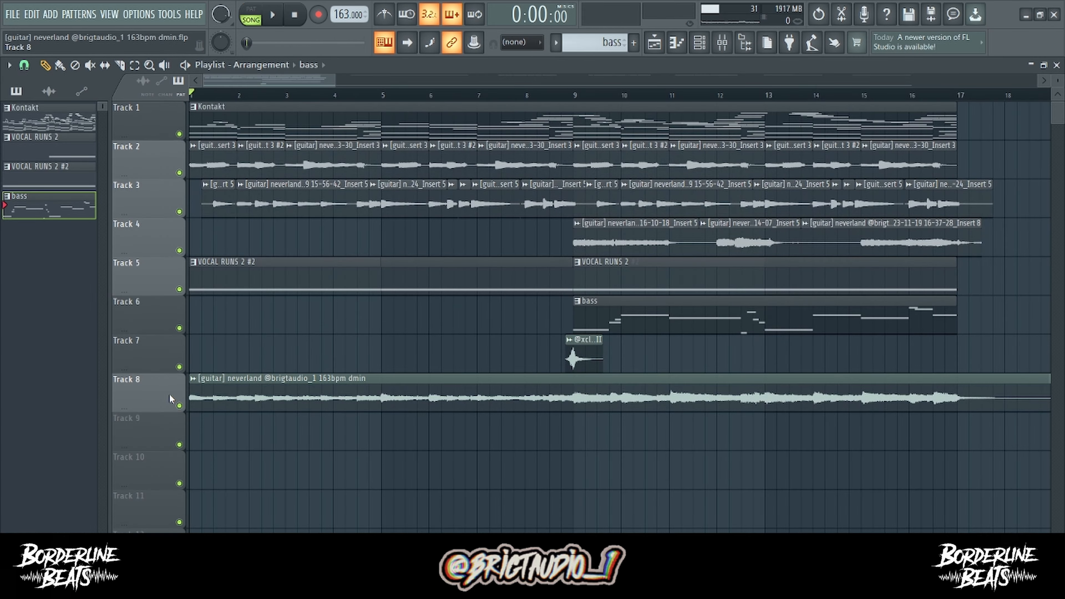
# Step: Mute the bounced guitar audio on Track 8 and play the full arrangement from bar 1
pyautogui.click(178, 405)
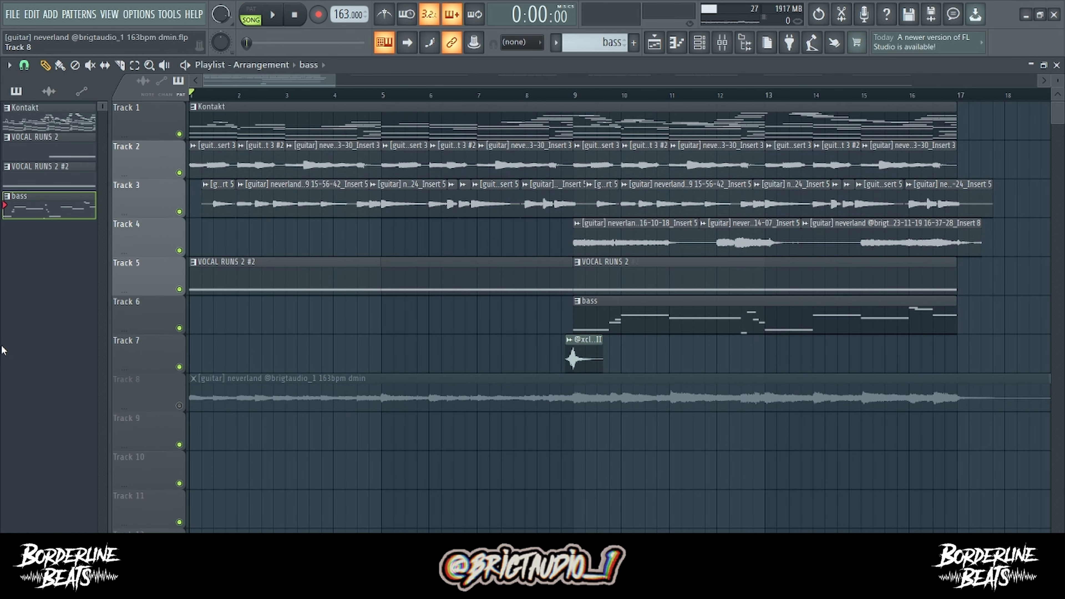
pyautogui.press('space')
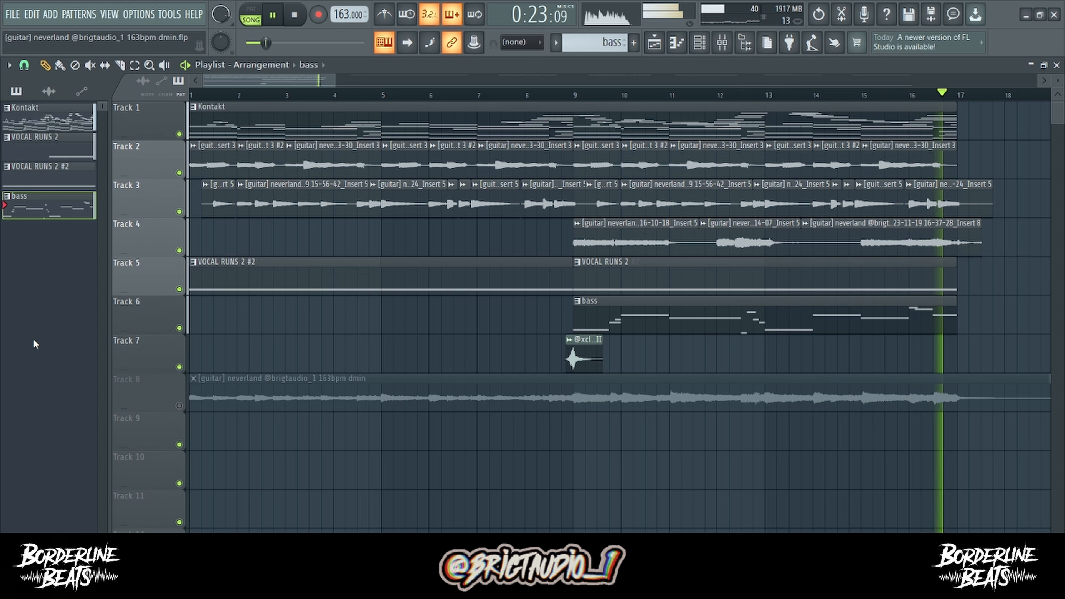
pyautogui.press('space')
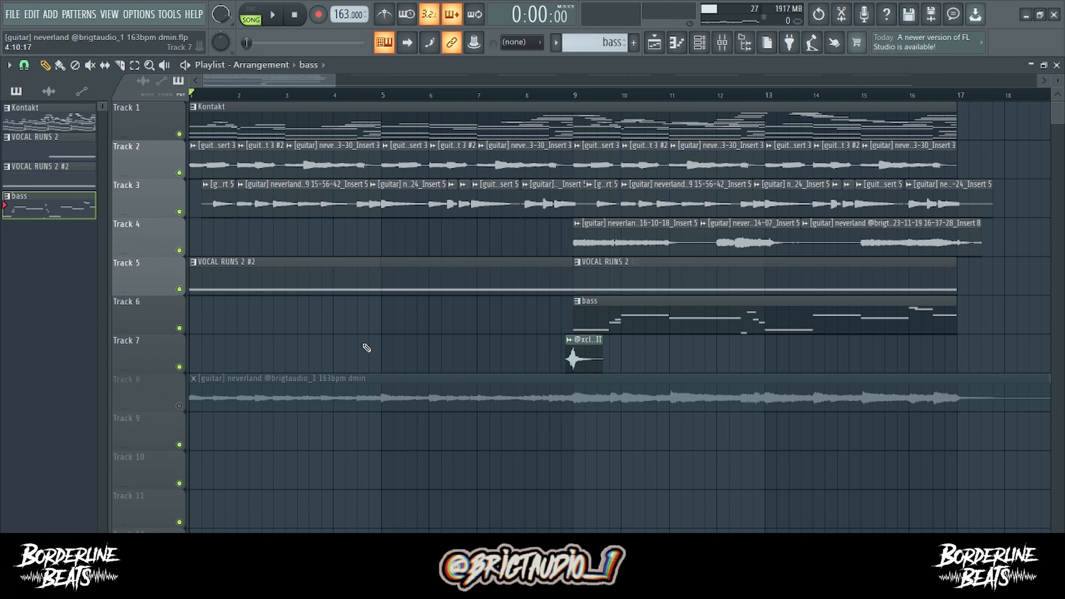
pyautogui.keyDown('ctrl'); pyautogui.scroll(-5, 366, 347); pyautogui.keyUp('ctrl')
pyautogui.keyDown('ctrl'); pyautogui.scroll(5, 37, 274); pyautogui.keyUp('ctrl')
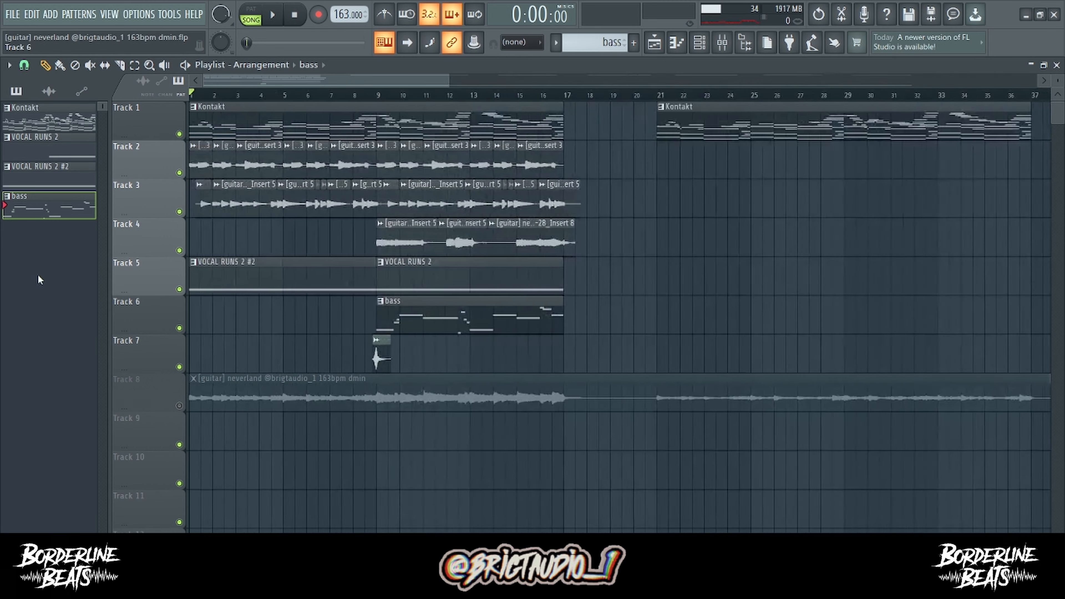